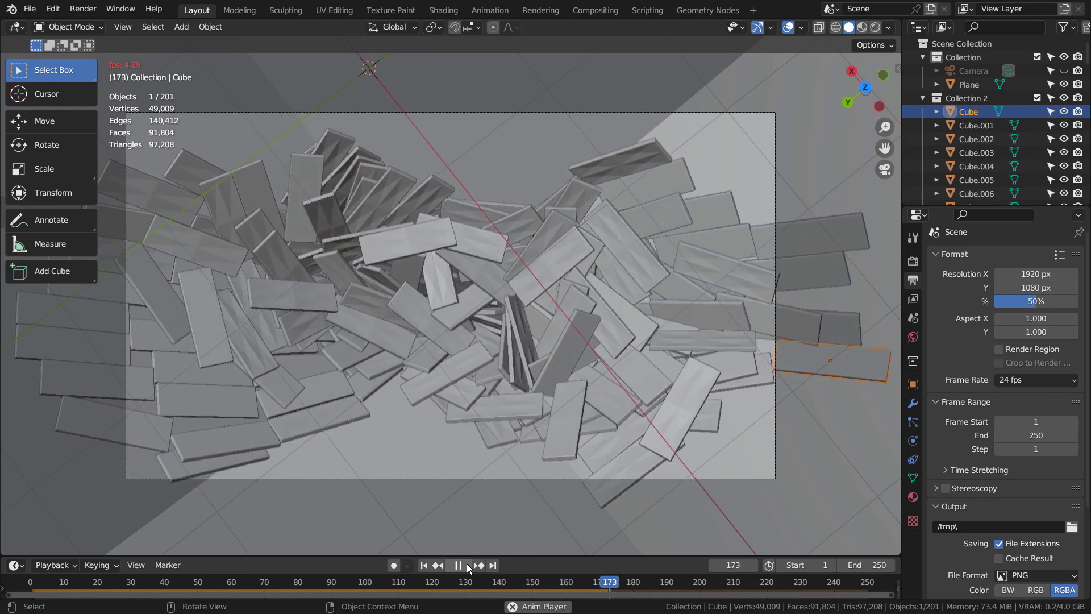
# Stop the animation playback and preview the gold planks in material preview and rendered shading.
pyautogui.click(468, 566)
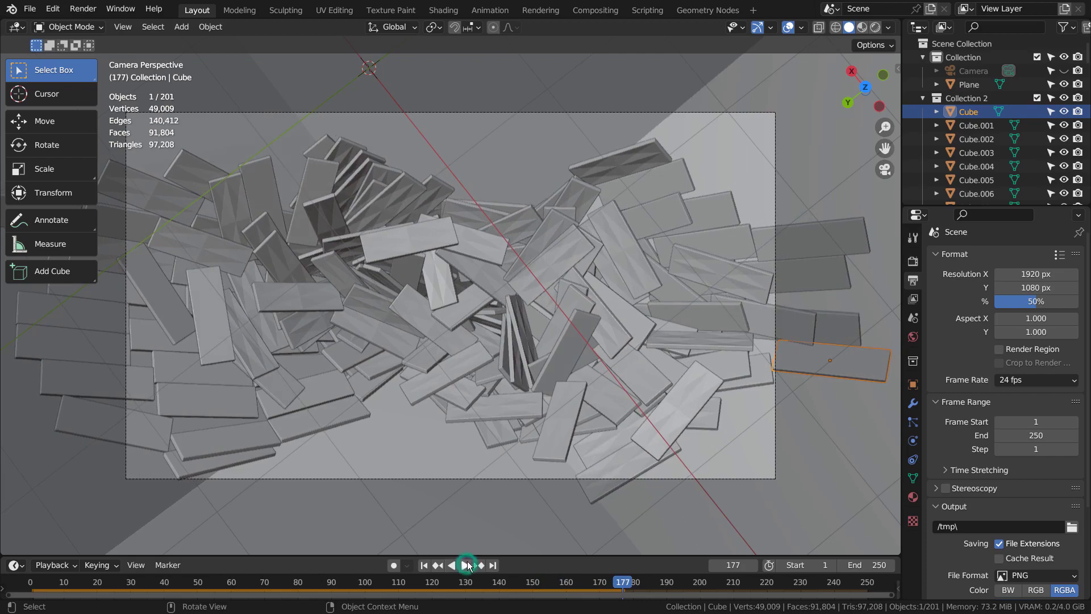
pyautogui.click(862, 27)
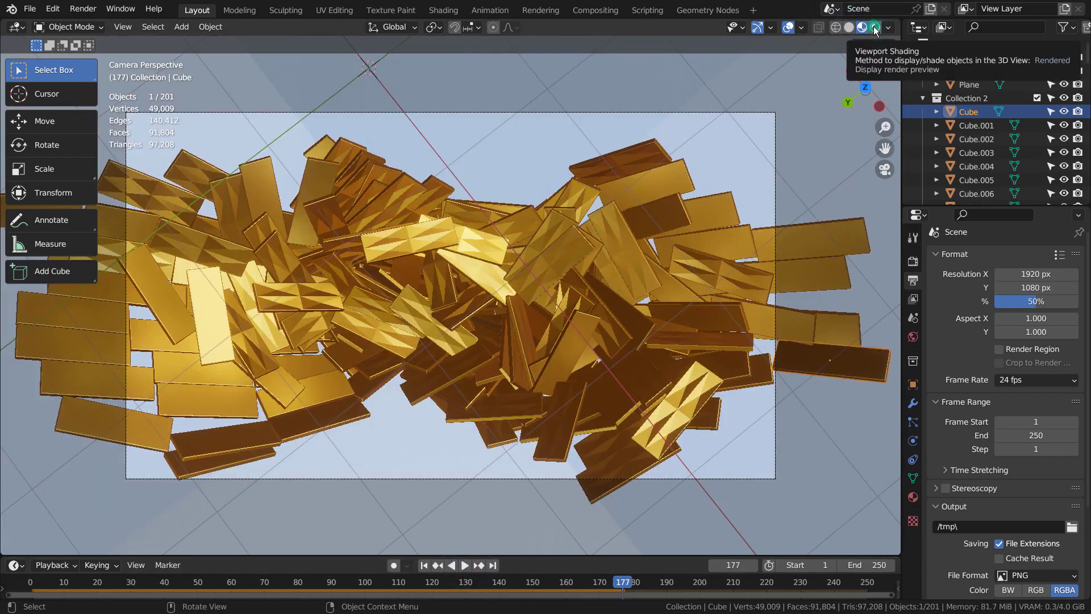
pyautogui.click(875, 27)
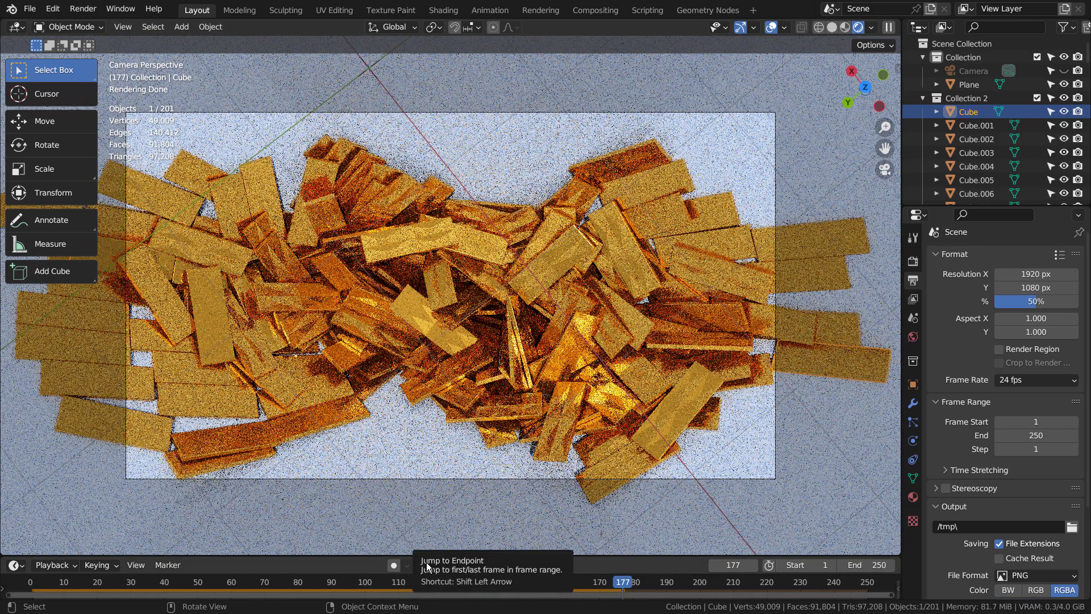
# Switch the viewport to wireframe shading, return to frame 1 and hide all objects in the scene.
pyautogui.click(820, 27)
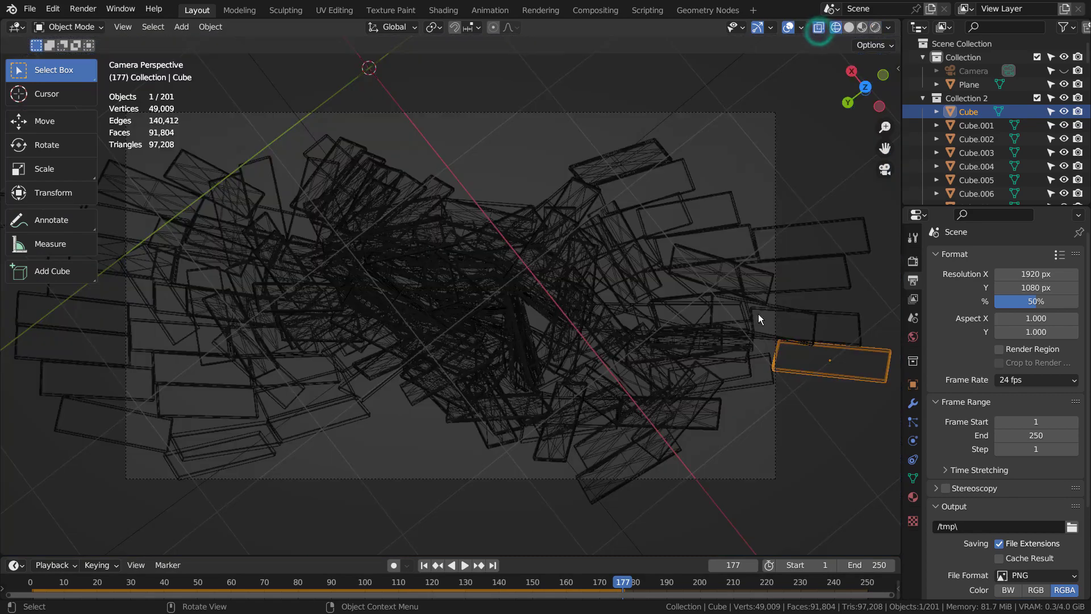
pyautogui.moveTo(759, 314)
pyautogui.mouseDown(button='middle')
pyautogui.moveTo(735, 367)
pyautogui.moveTo(720, 292)
pyautogui.moveTo(644, 339)
pyautogui.moveTo(718, 270)
pyautogui.moveTo(749, 345)
pyautogui.moveTo(743, 402)
pyautogui.moveTo(493, 463)
pyautogui.moveTo(505, 399)
pyautogui.moveTo(713, 384)
pyautogui.moveTo(749, 276)
pyautogui.moveTo(724, 343)
pyautogui.moveTo(625, 459)
pyautogui.moveTo(529, 463)
pyautogui.mouseUp(button='middle')
pyautogui.press('a')
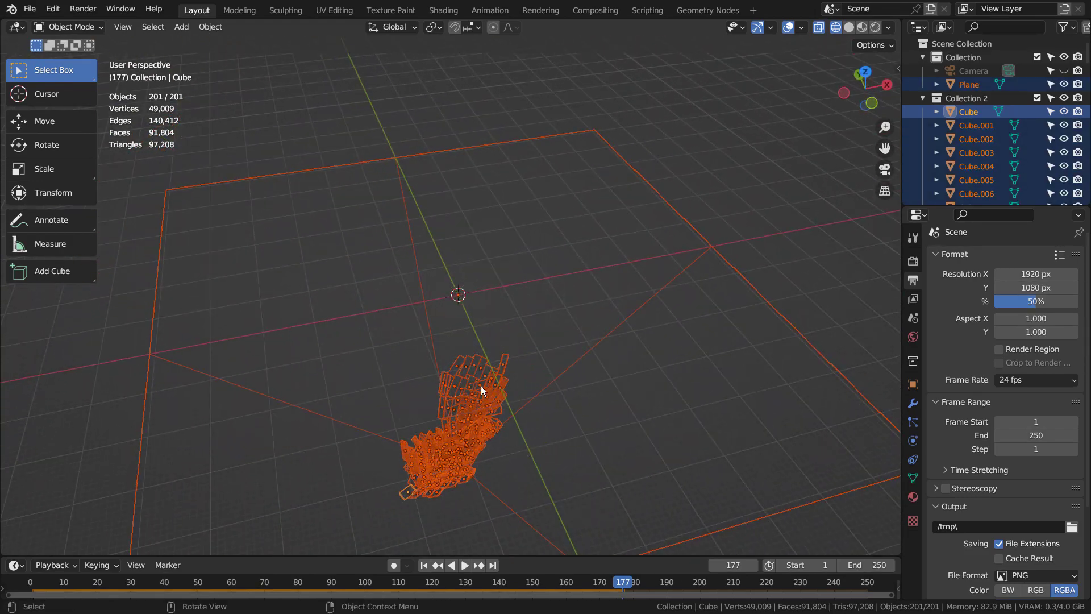
pyautogui.click(426, 565)
pyautogui.moveTo(589, 397); pyautogui.dragTo(725, 384, button='middle')
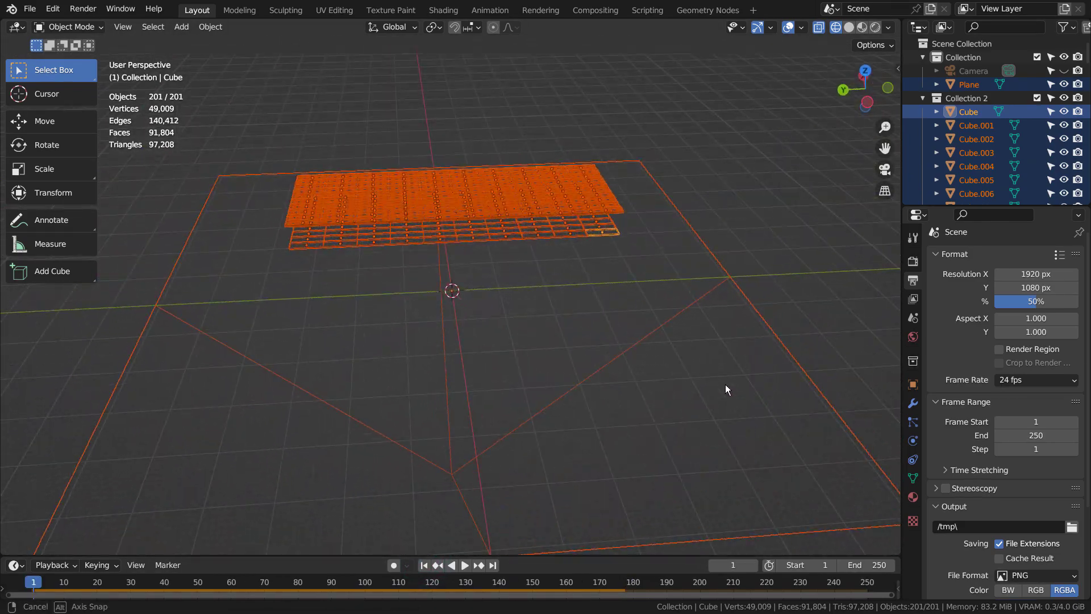
pyautogui.moveTo(442, 120); pyautogui.dragTo(588, 450)
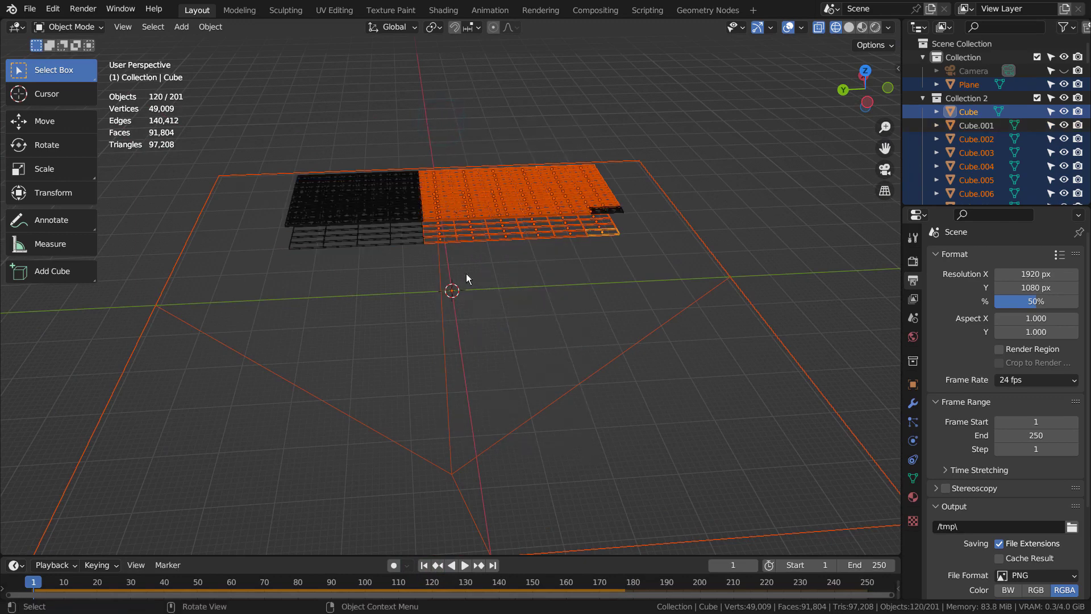
pyautogui.press('a')
pyautogui.press('h')
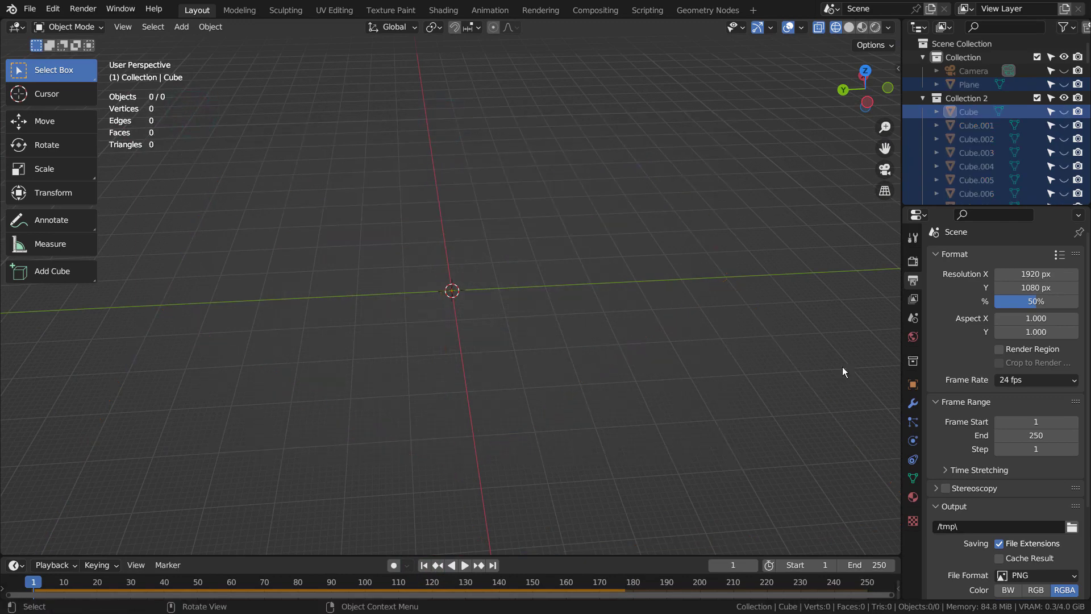
# Add a mesh cube to the collection named Collection.
pyautogui.click(964, 57)
pyautogui.hotkey('shift', 'a')
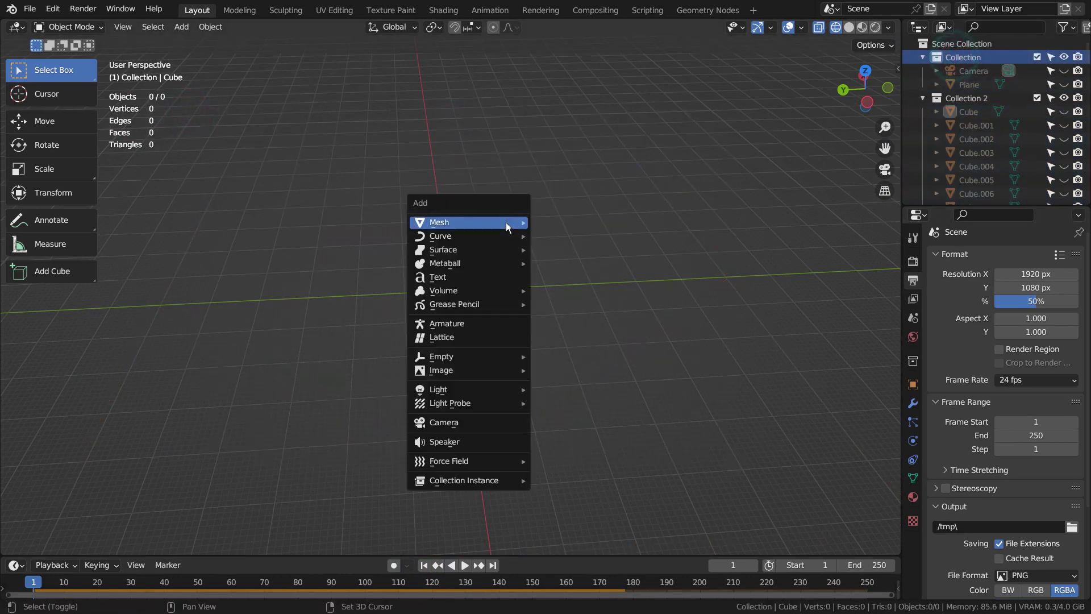
pyautogui.moveTo(508, 223)
pyautogui.click(551, 235)
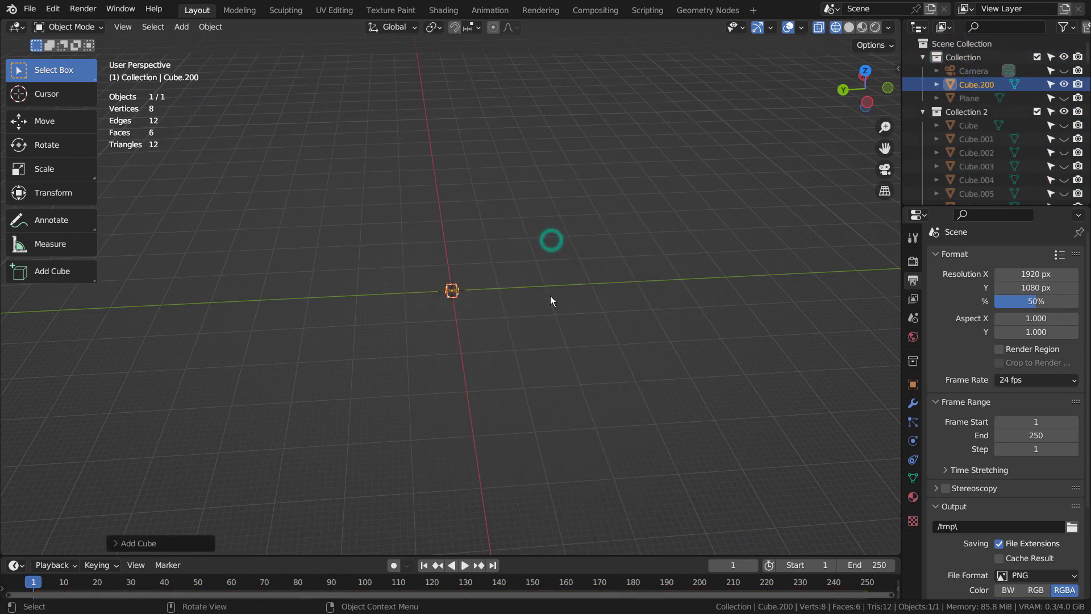
# Flatten the cube along Z and stretch it along Y to form a long, thin plank.
pyautogui.scroll(5, 481, 388)
pyautogui.moveTo(480, 387); pyautogui.dragTo(709, 364, button='middle')
pyautogui.press('n')
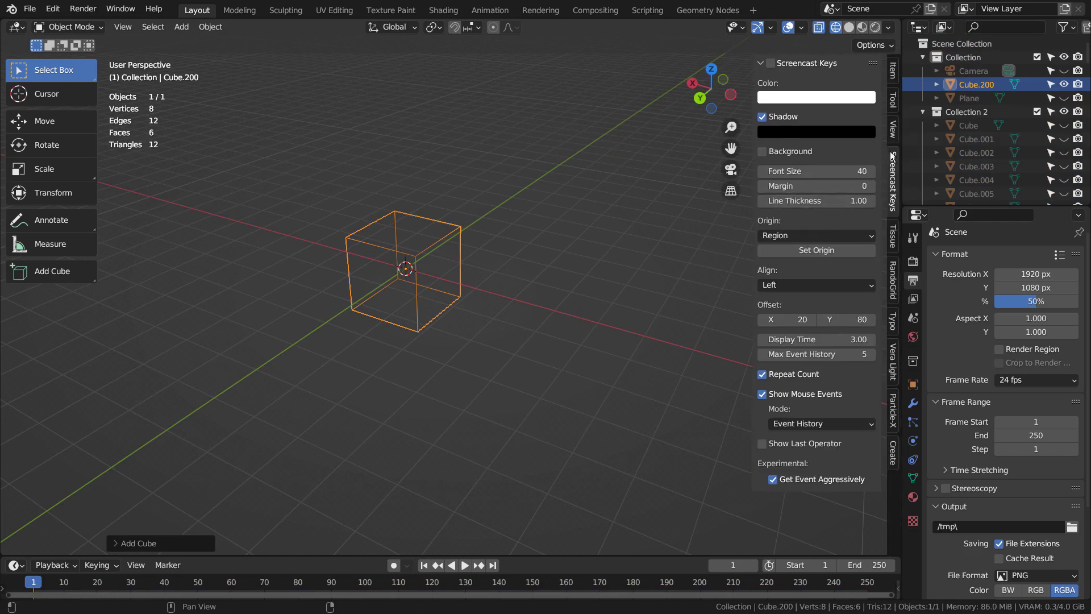
pyautogui.click(893, 68)
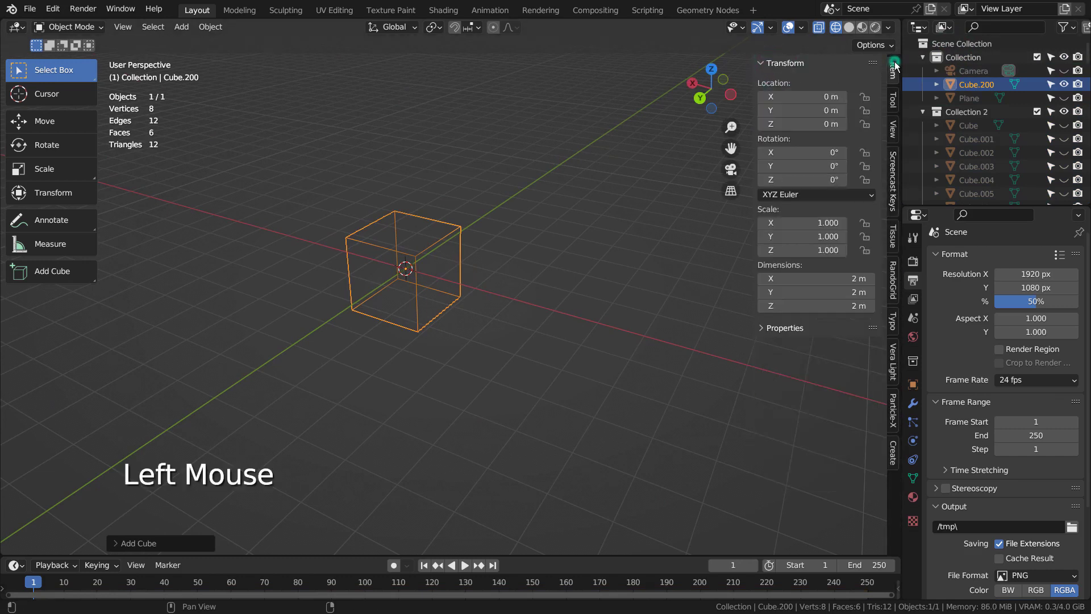
pyautogui.press('n')
pyautogui.press('s')
pyautogui.press('z')
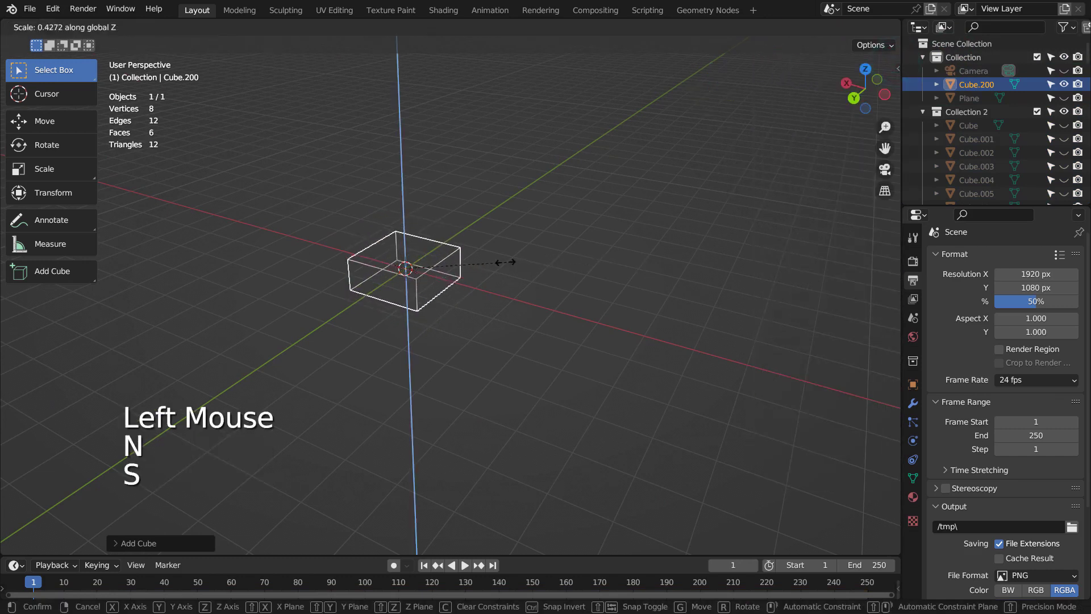
pyautogui.click(428, 263)
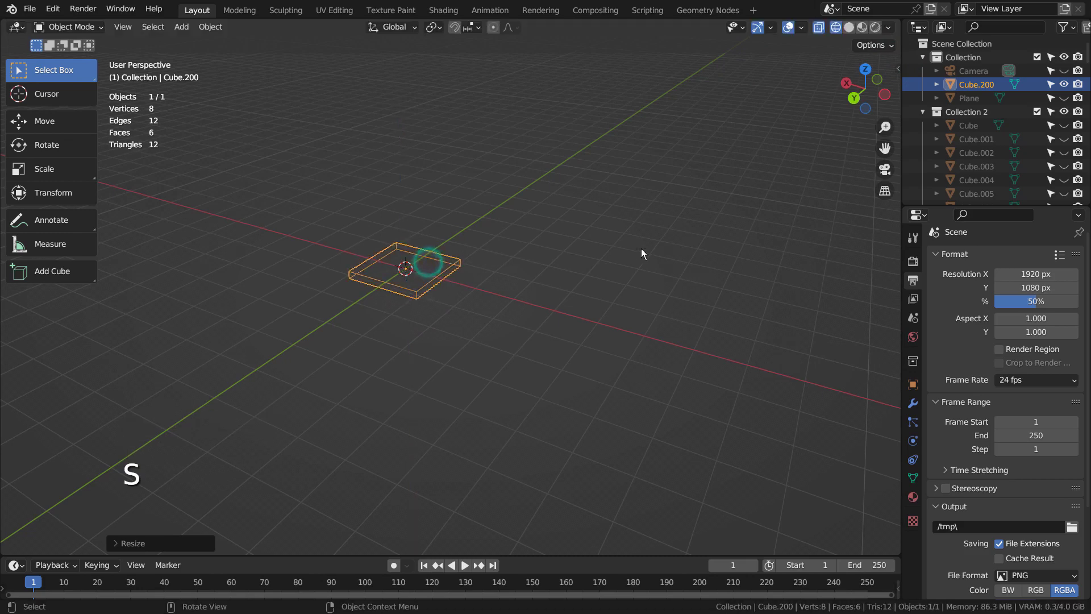
pyautogui.press('s')
pyautogui.press('y')
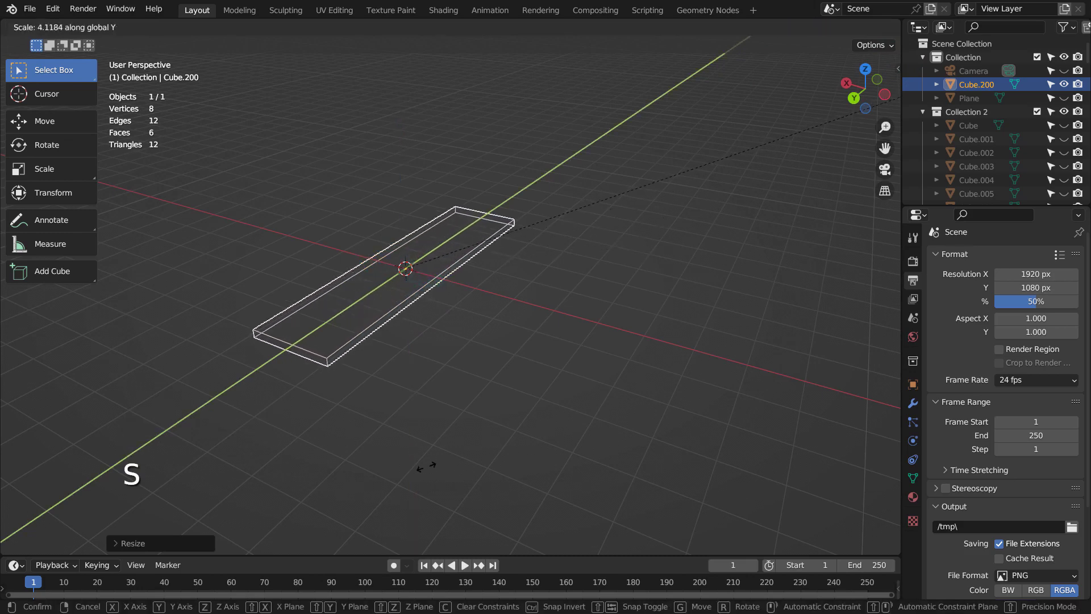
pyautogui.click(330, 505)
# Apply all transforms to the stretched plank.
pyautogui.moveTo(332, 520); pyautogui.dragTo(510, 360, button='middle')
pyautogui.press('Tab')
pyautogui.scroll(2, 390, 409)
pyautogui.press('Tab')
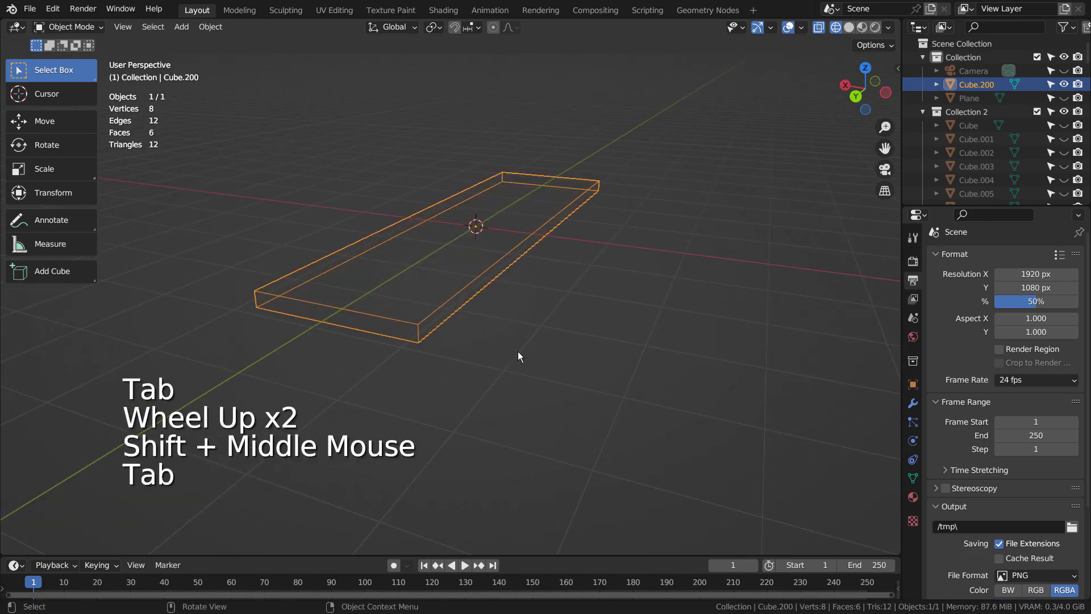
pyautogui.hotkey('ctrl', 'a')
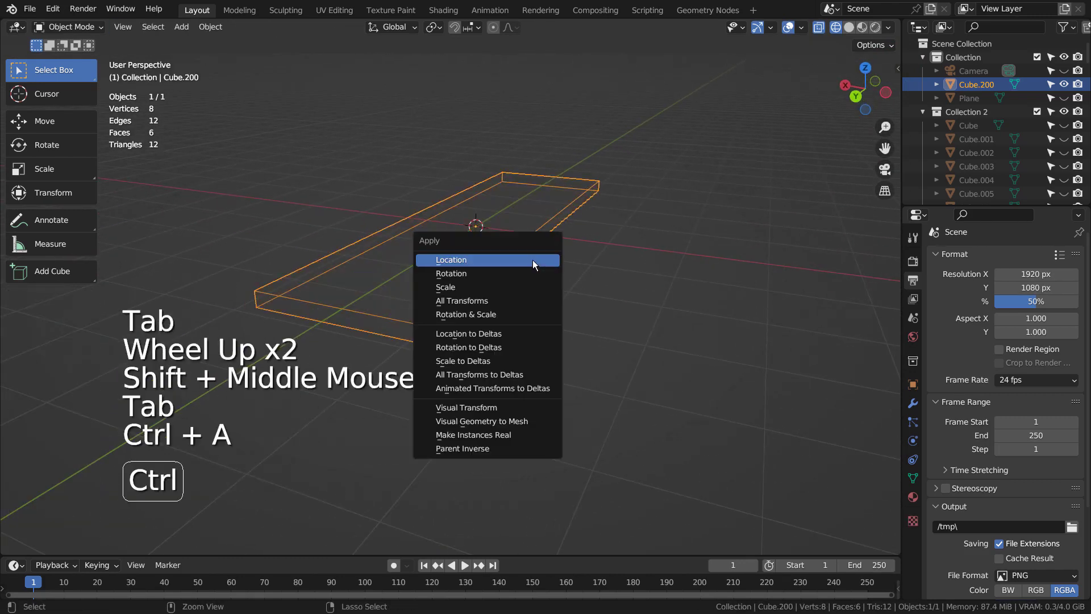
pyautogui.click(528, 302)
# Bevel all edges of the plank with a single segment and a width of about 0.047 m.
pyautogui.press('Tab')
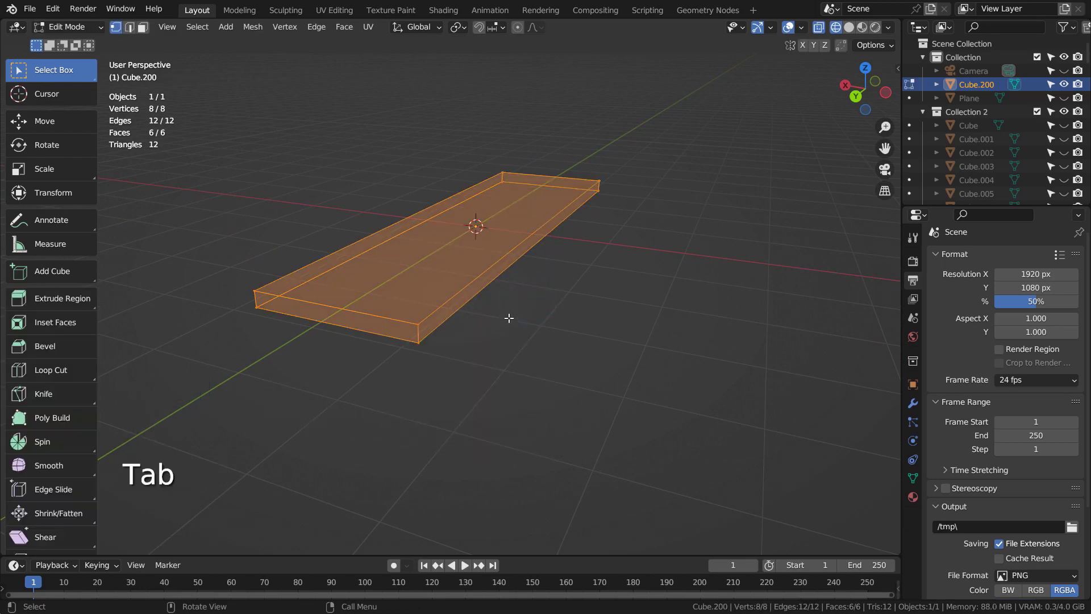
pyautogui.hotkey('ctrl', 'b')
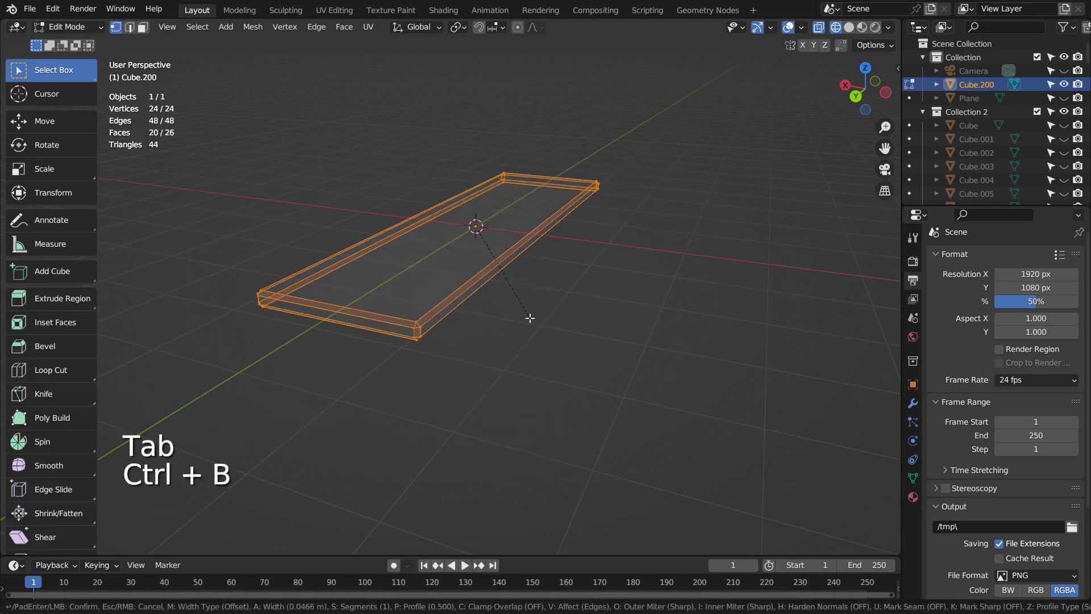
pyautogui.click(528, 317)
pyautogui.press('Tab')
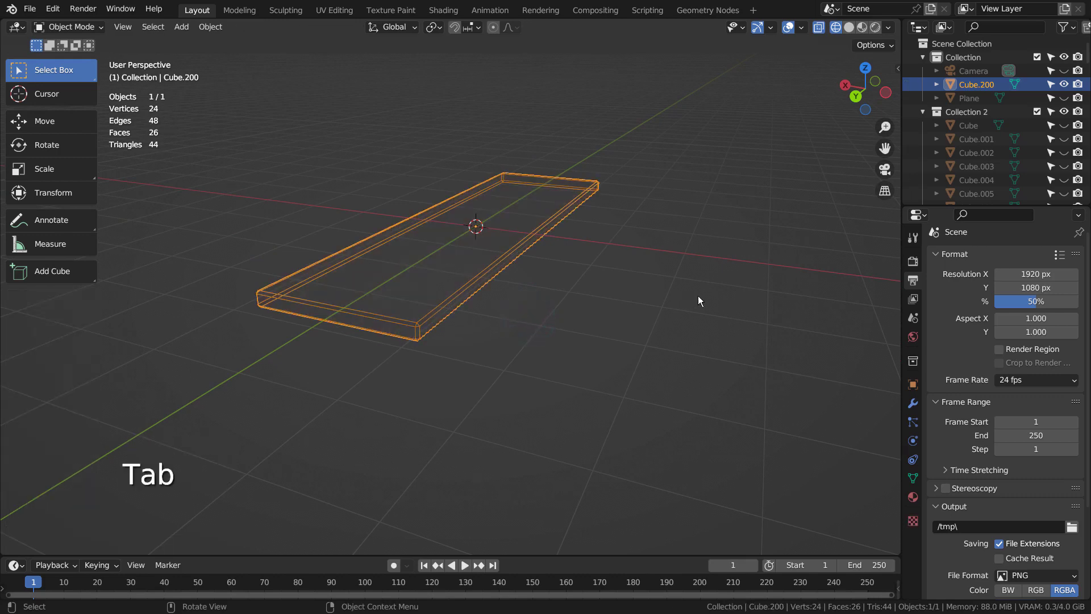
# Duplicate the beveled plank in place.
pyautogui.moveTo(699, 302); pyautogui.dragTo(651, 314, button='middle')
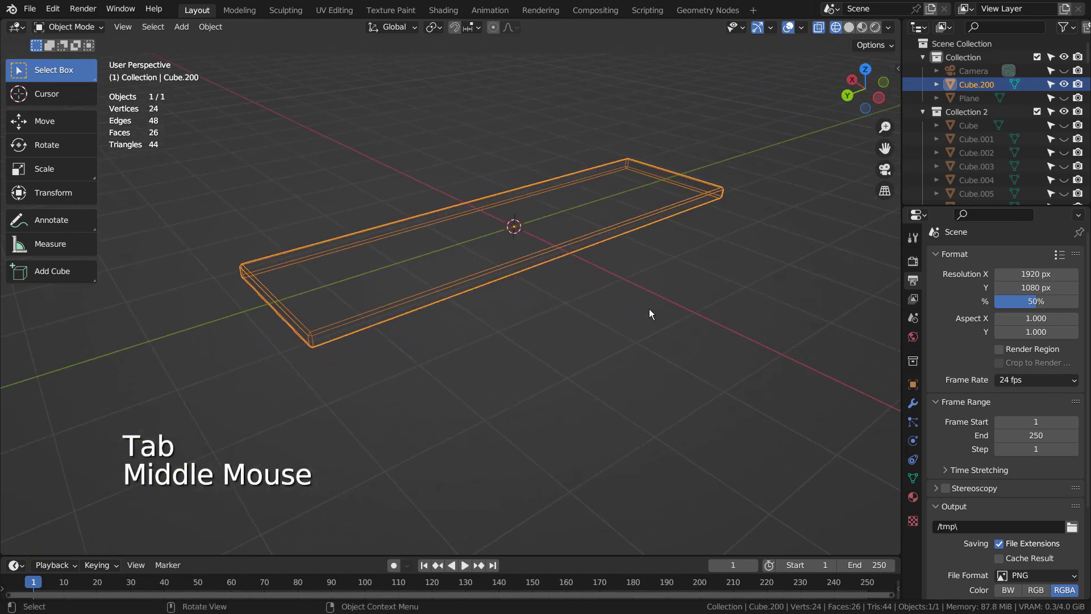
pyautogui.hotkey('shift', 'd')
pyautogui.rightClick(631, 236)
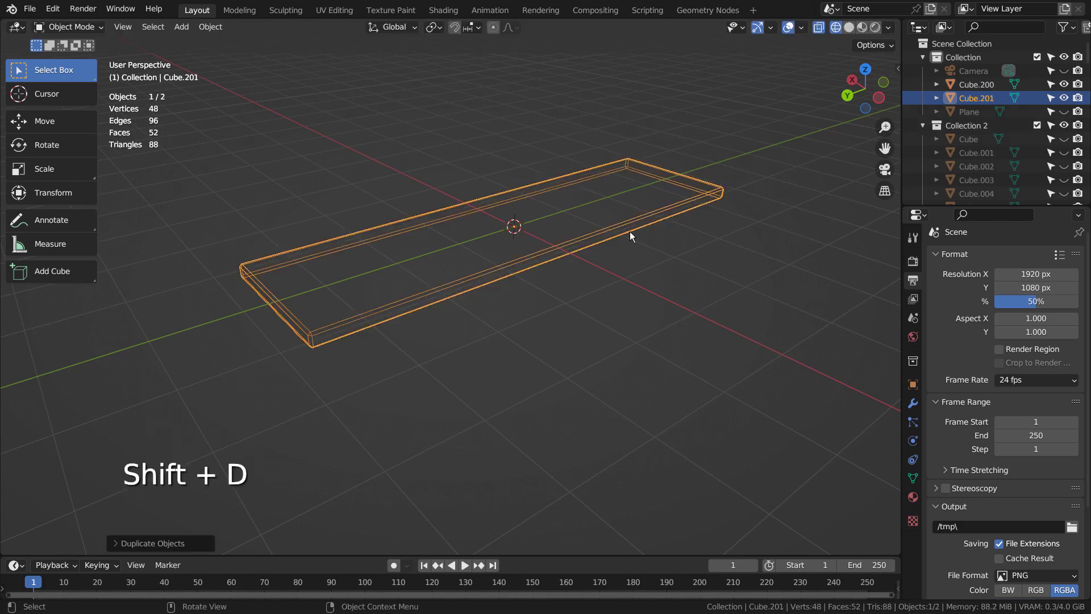
# Subdivide the duplicate plank's entire mesh once and poke all its faces.
pyautogui.press('Tab')
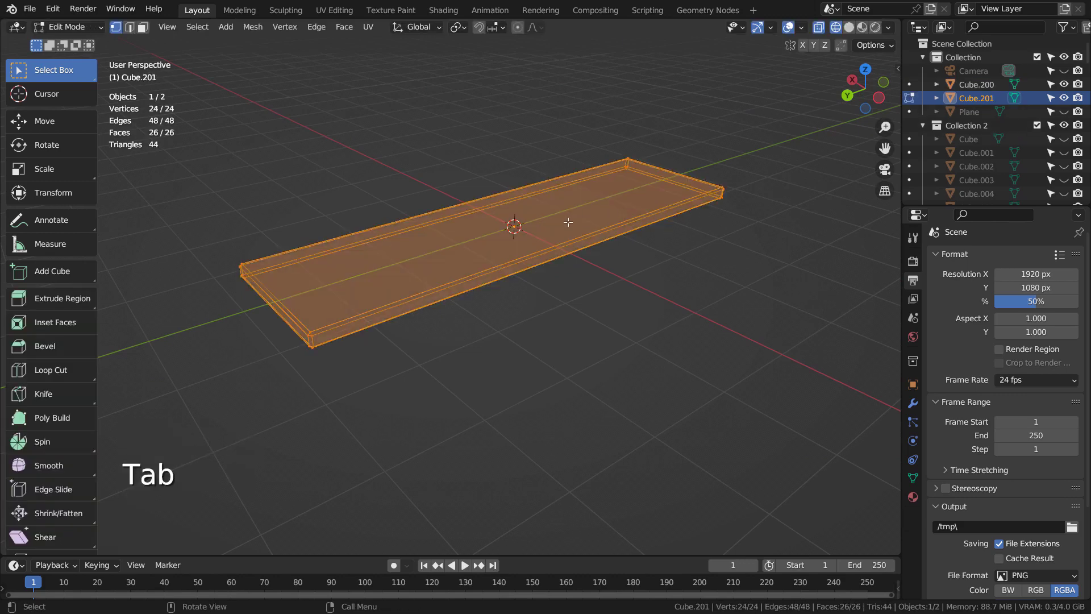
pyautogui.rightClick(568, 222)
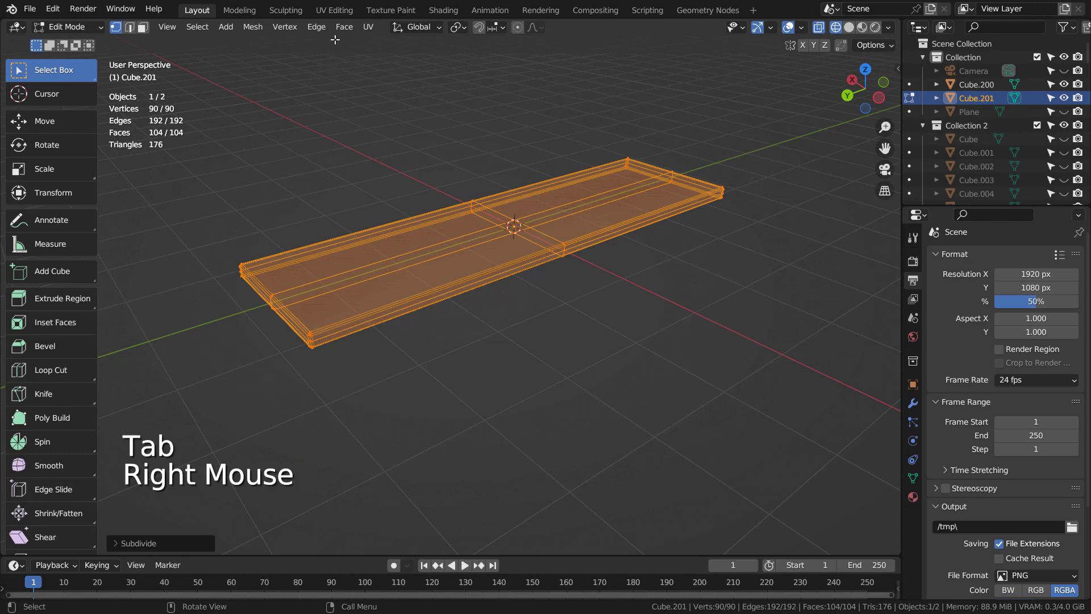
pyautogui.click(344, 27)
pyautogui.moveTo(317, 32)
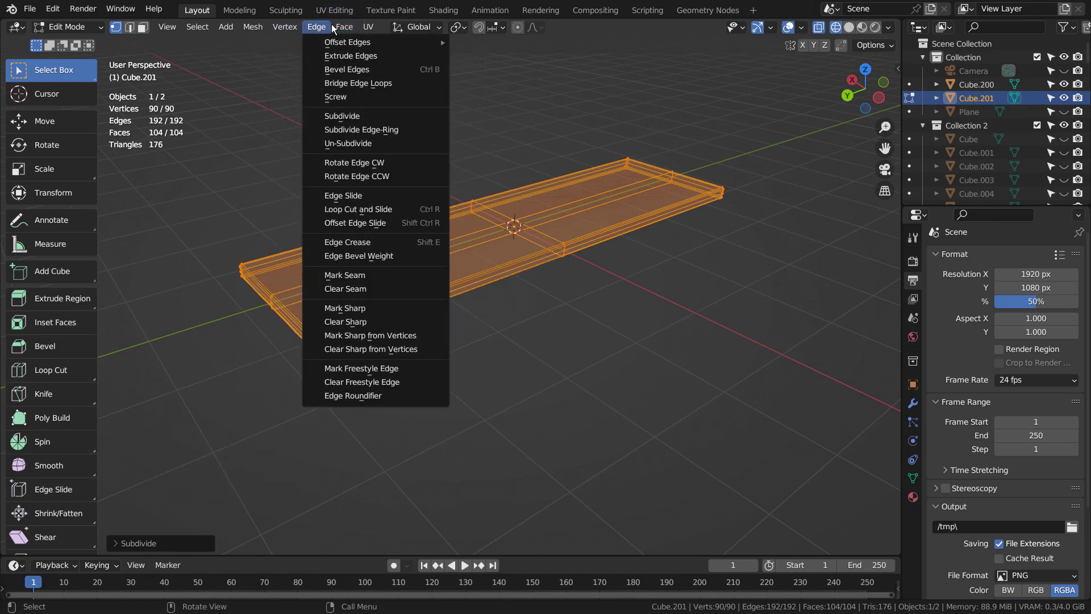
pyautogui.click(352, 108)
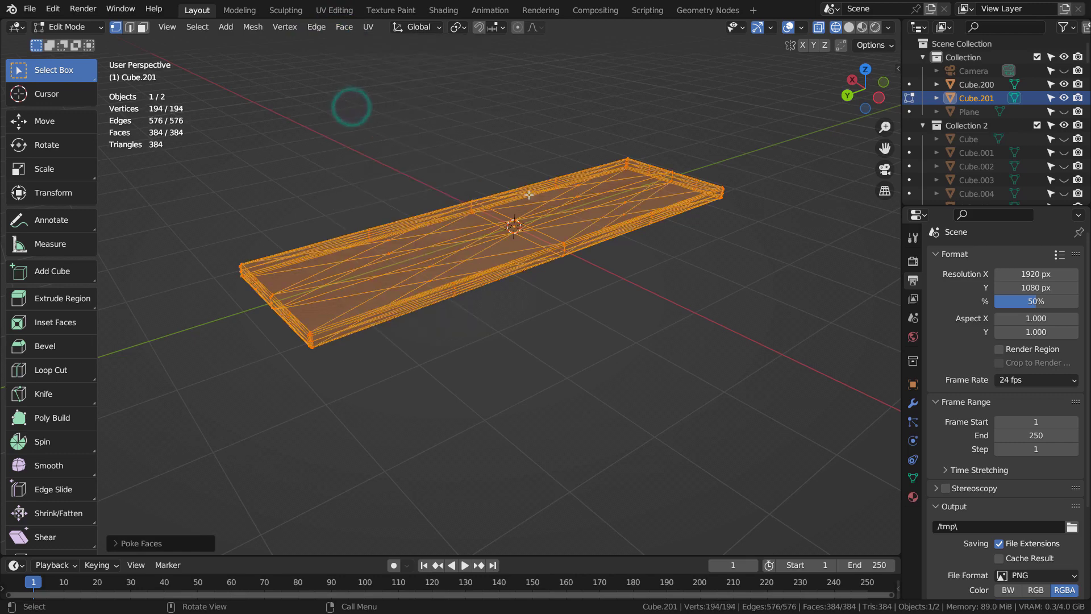
# Scale the eight poked centre vertices of the duplicate's large upper and lower faces along Z to about 0.68.
pyautogui.moveTo(528, 195); pyautogui.dragTo(541, 300, button='middle')
pyautogui.click(541, 300)
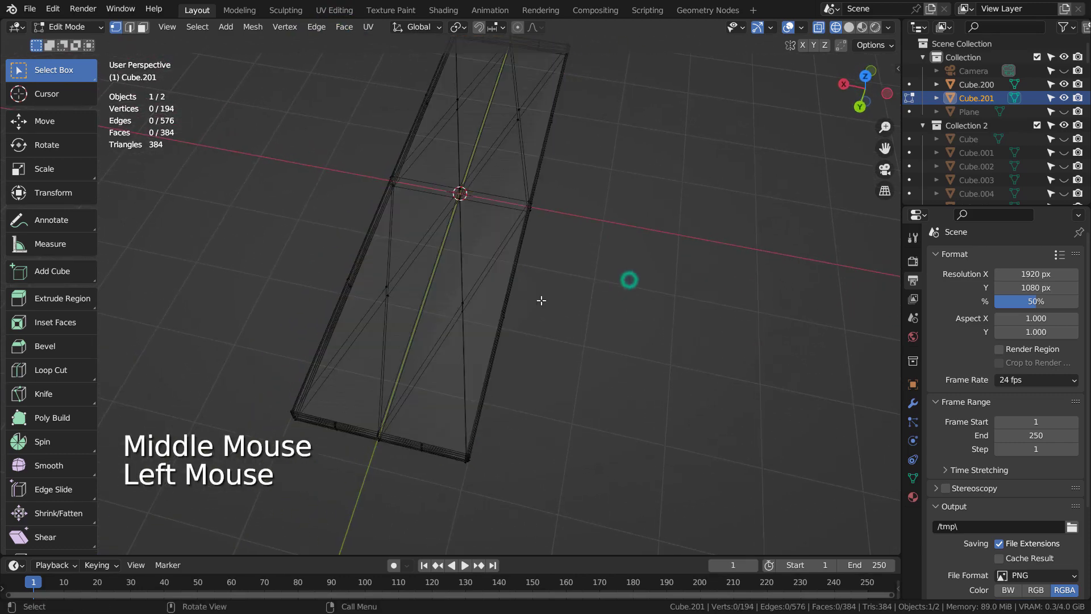
pyautogui.press('1')
pyautogui.click(470, 325)
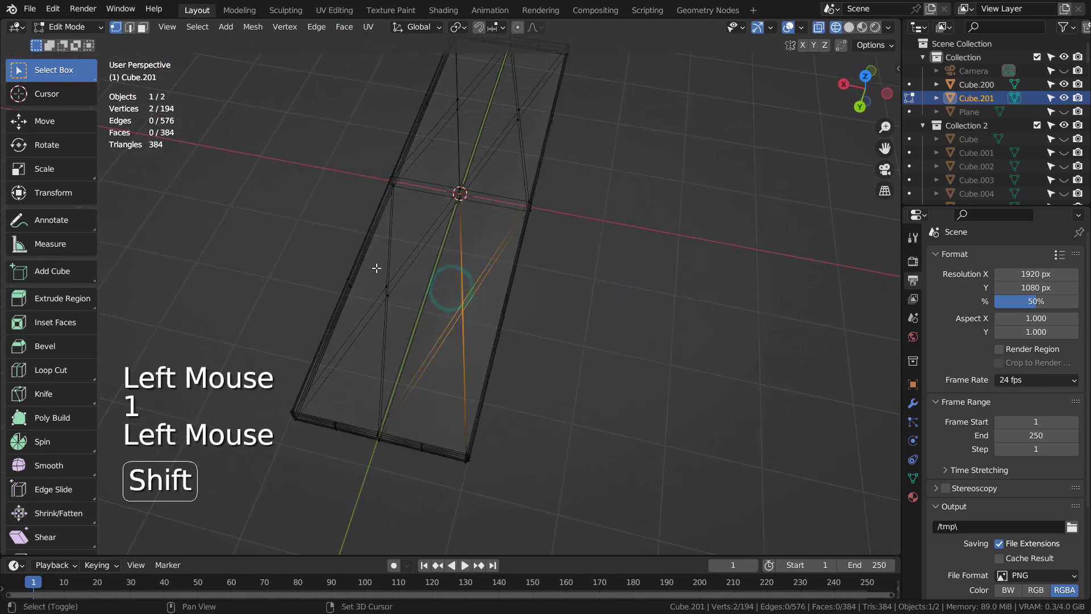
pyautogui.keyDown('shift'); pyautogui.click(396, 311); pyautogui.keyUp('shift')
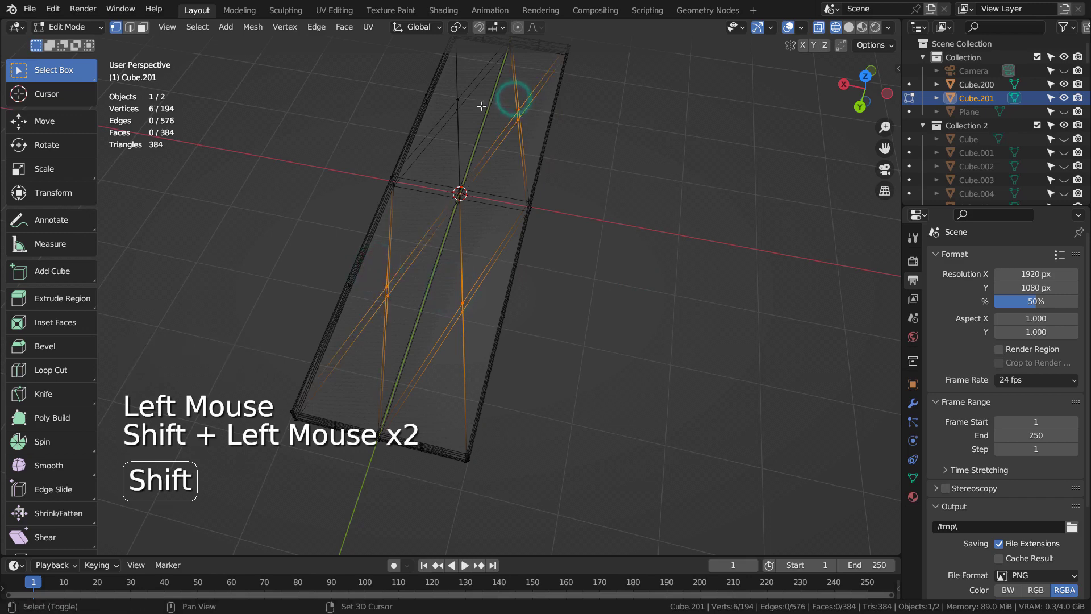
pyautogui.keyDown('shift'); pyautogui.click(457, 100); pyautogui.keyUp('shift')
pyautogui.moveTo(487, 122); pyautogui.dragTo(741, 282, button='middle')
pyautogui.press('s')
pyautogui.press('z')
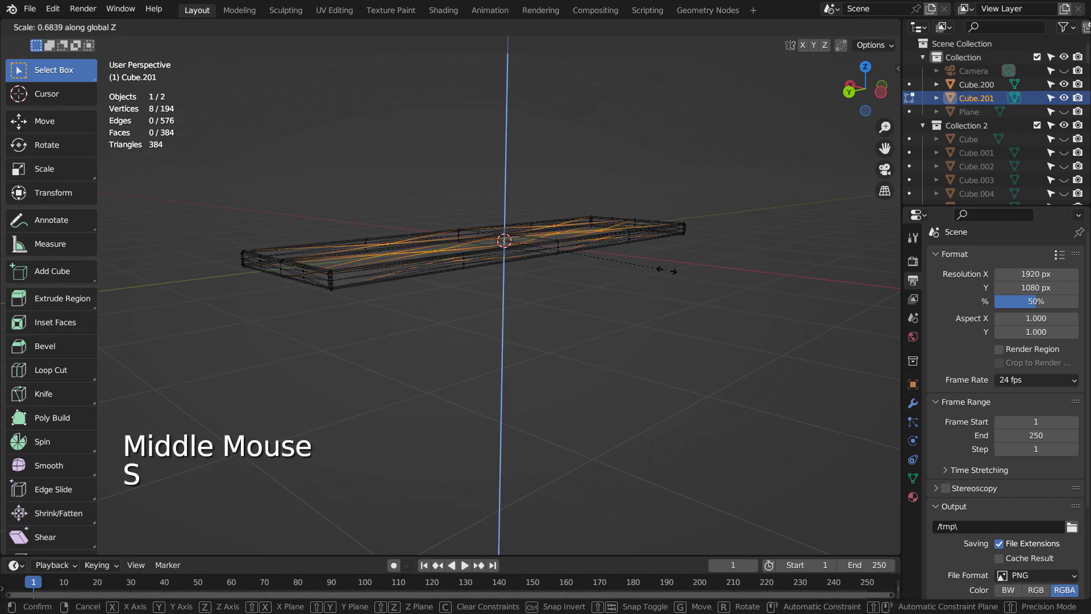
pyautogui.click(666, 271)
pyautogui.press('Tab')
# Hide the original plank Cube.200 and display only the duplicate Cube.201 in solid shading, deselected.
pyautogui.hotkey('shift', 'z')
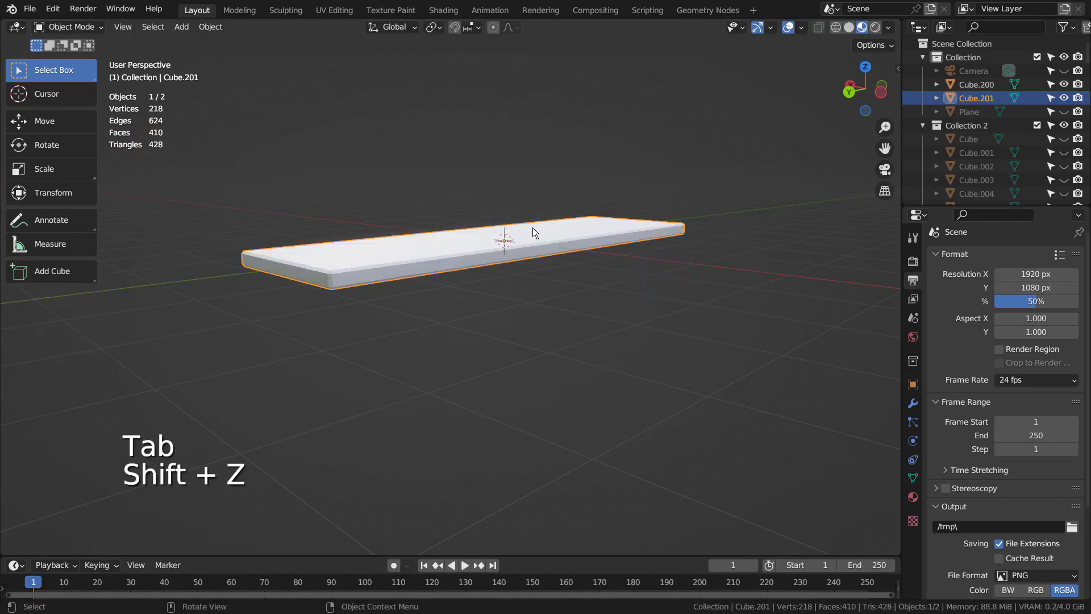
pyautogui.moveTo(625, 254)
pyautogui.mouseDown(button='middle')
pyautogui.moveTo(580, 256)
pyautogui.moveTo(654, 239)
pyautogui.mouseUp(button='middle')
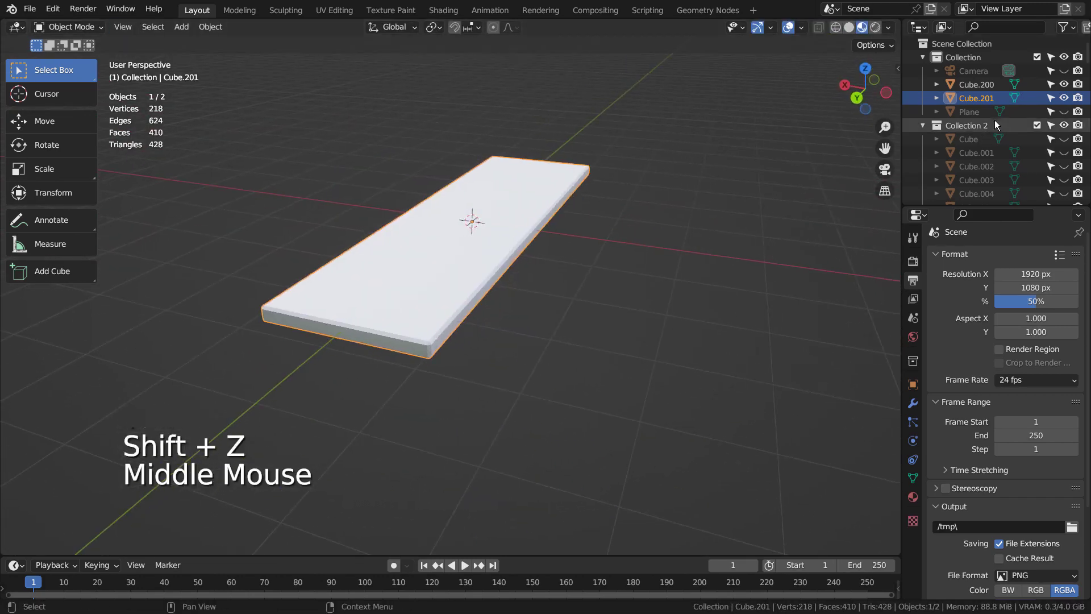
pyautogui.click(1063, 84)
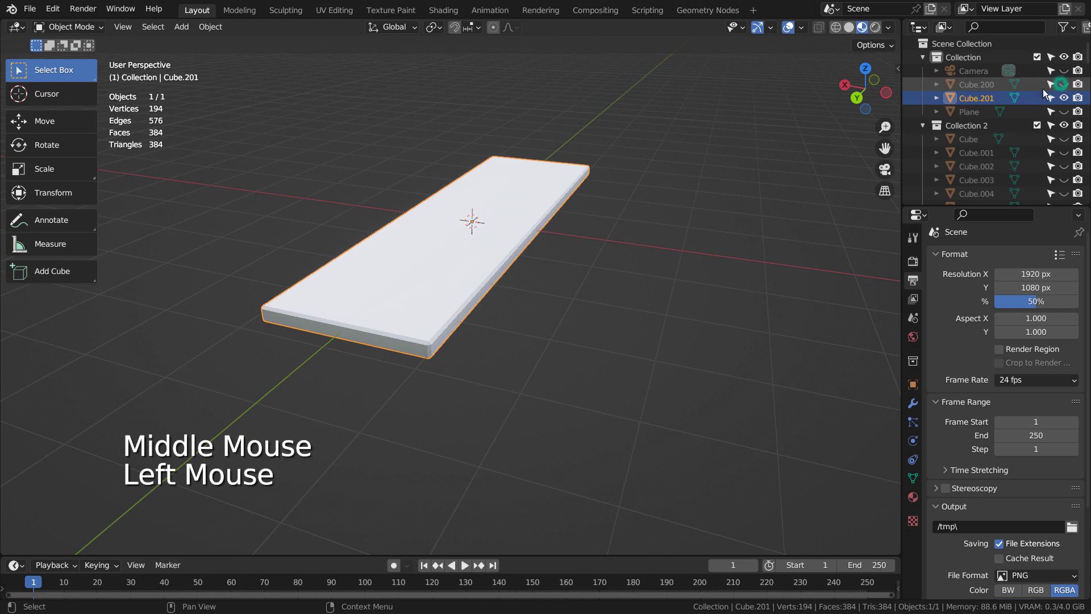
pyautogui.click(850, 26)
pyautogui.click(1064, 98)
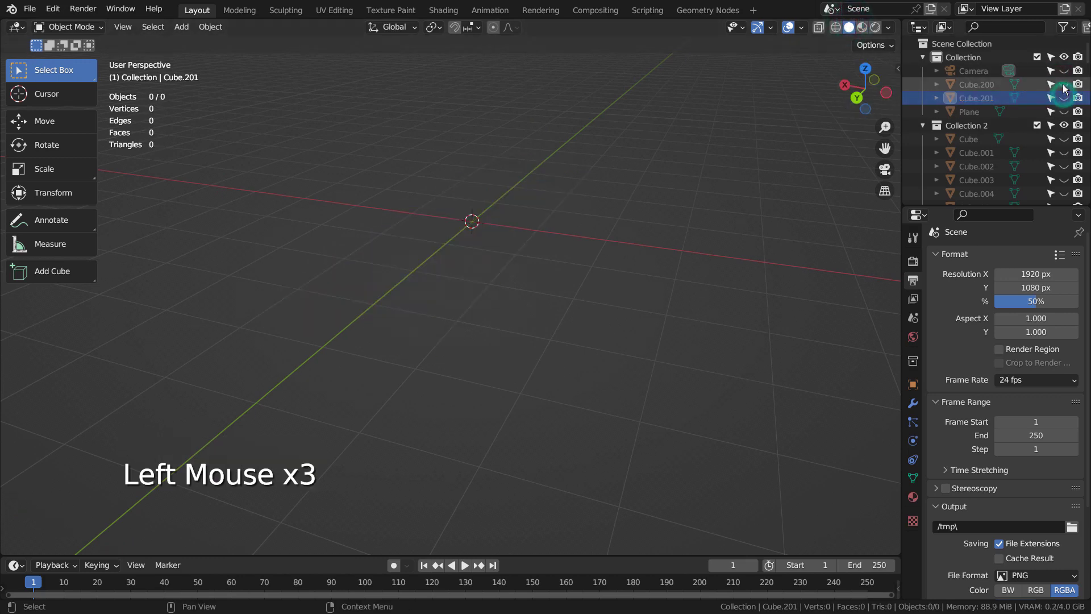
pyautogui.click(1064, 98)
pyautogui.click(1064, 98)
pyautogui.click(1064, 98)
pyautogui.click(519, 231)
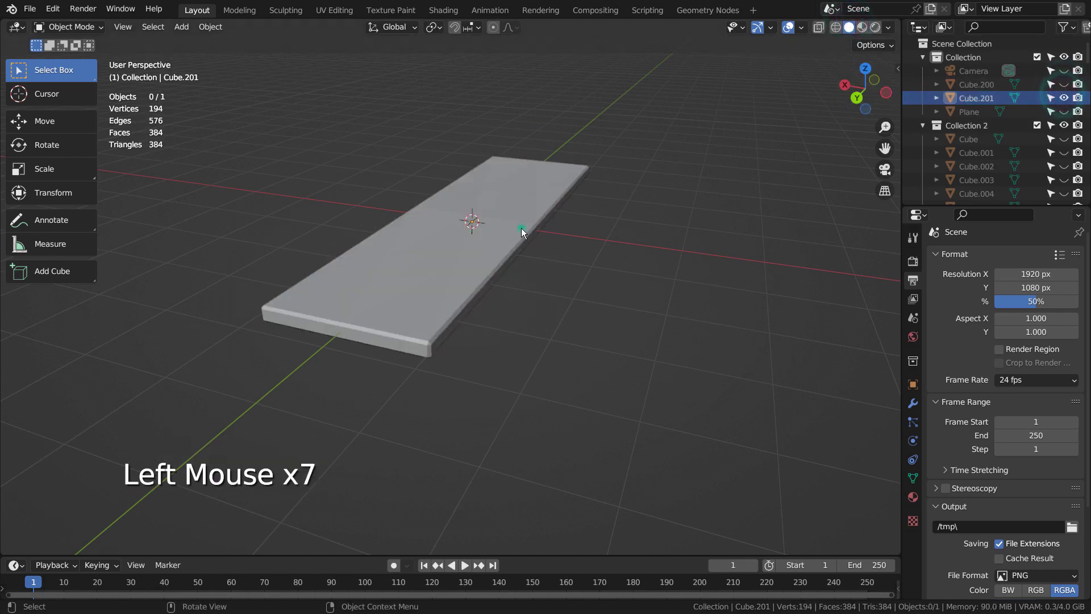
# Scale the eight poked centre vertices of the faceted plank Cube.201 further along Z, then return to object mode.
pyautogui.moveTo(519, 231)
pyautogui.mouseDown(button='middle')
pyautogui.moveTo(534, 233)
pyautogui.moveTo(520, 227)
pyautogui.mouseUp(button='middle')
pyautogui.press('Tab')
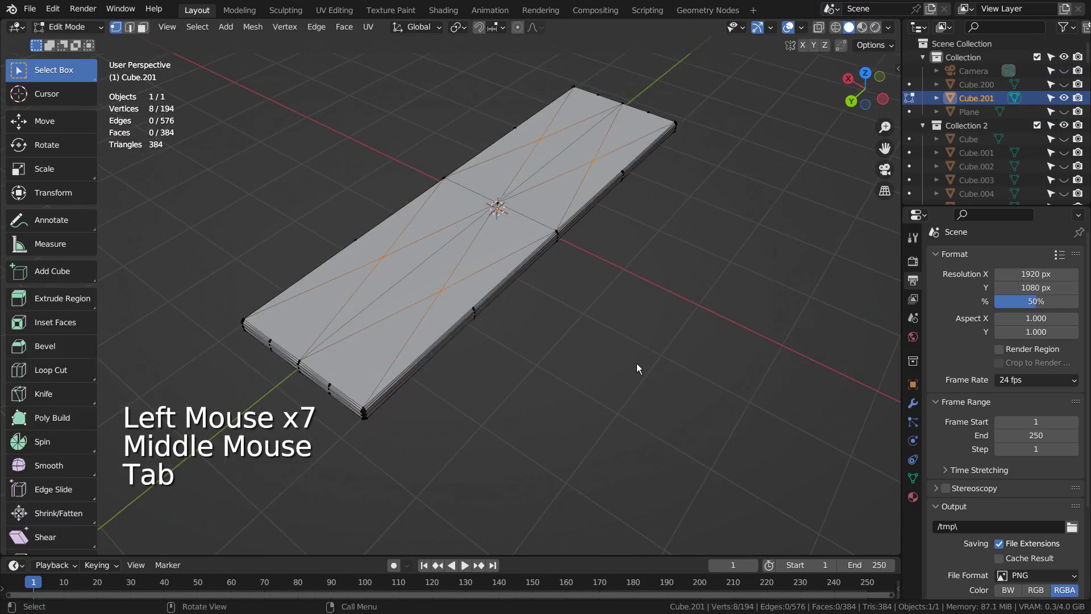
pyautogui.scroll(2, 637, 368)
pyautogui.moveTo(638, 368); pyautogui.dragTo(678, 302, button='middle')
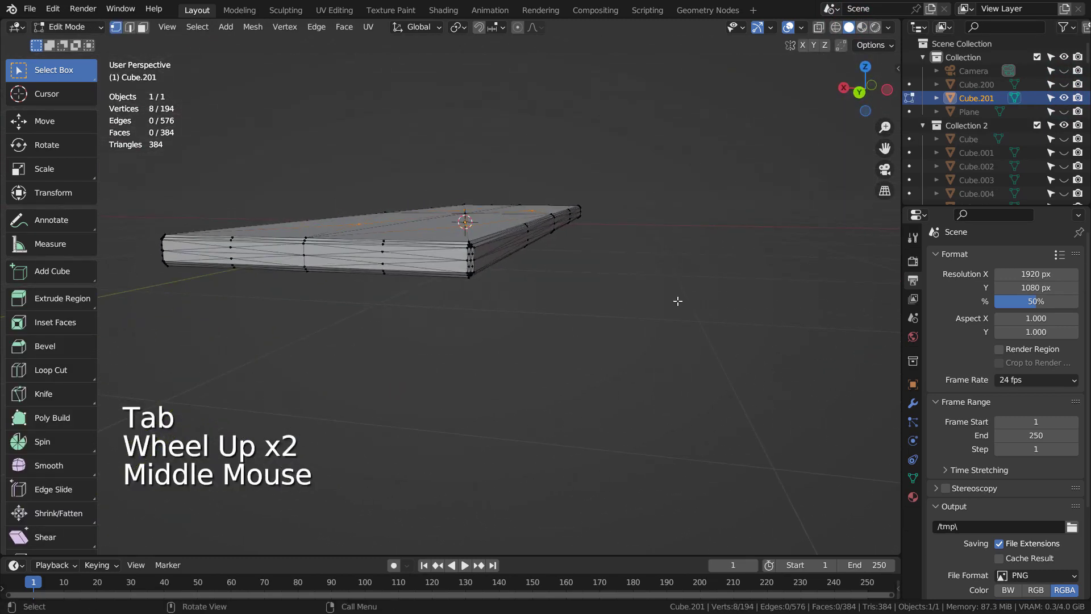
pyautogui.press('s')
pyautogui.press('z')
pyautogui.click(499, 265)
pyautogui.press('Tab')
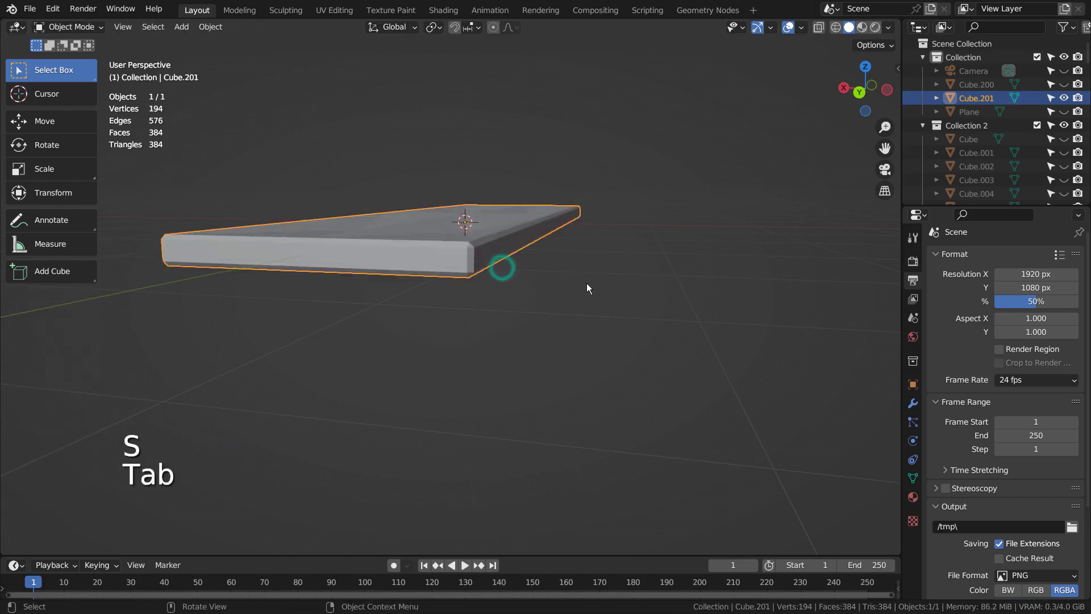
pyautogui.moveTo(588, 289); pyautogui.dragTo(638, 297, button='middle')
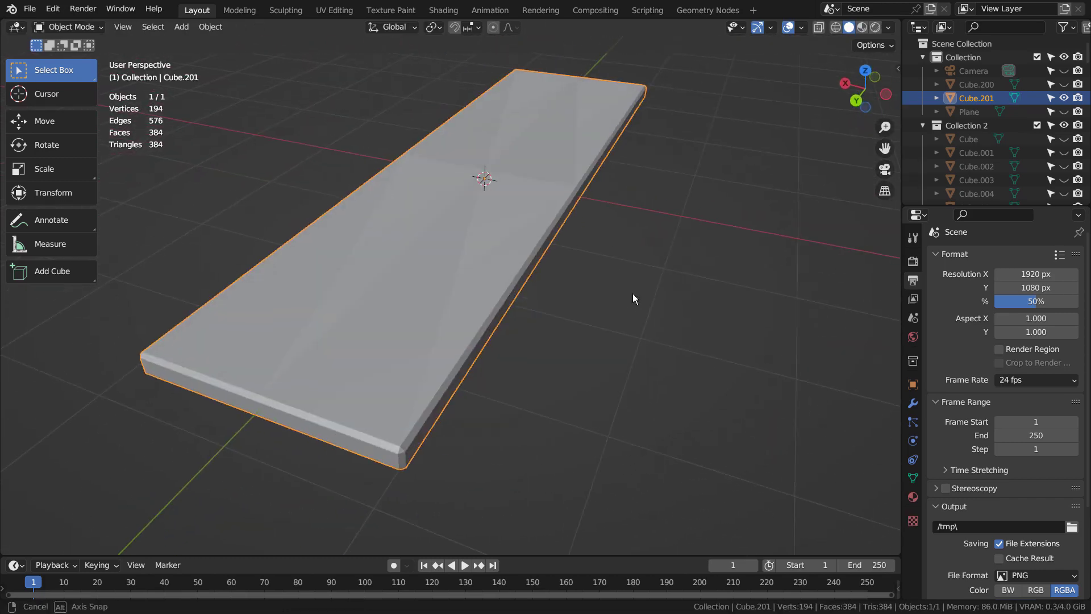
# Examine the Principled BSDF settings of the original plank Cube.200's gold material in an enlarged view, including its base colour.
pyautogui.click(962, 84)
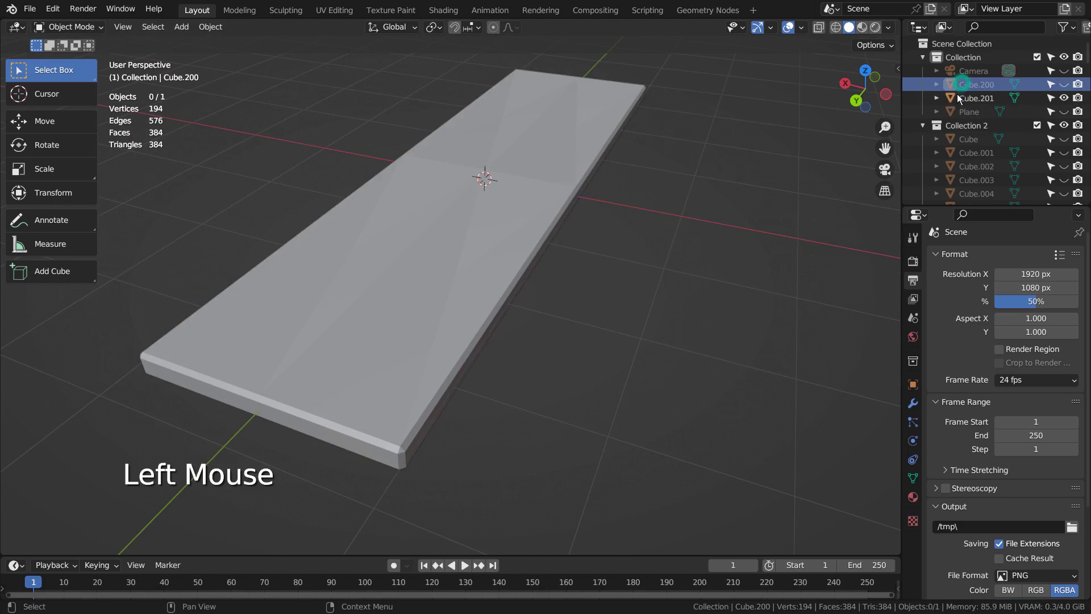
pyautogui.click(914, 498)
pyautogui.click(935, 318)
pyautogui.click(928, 340)
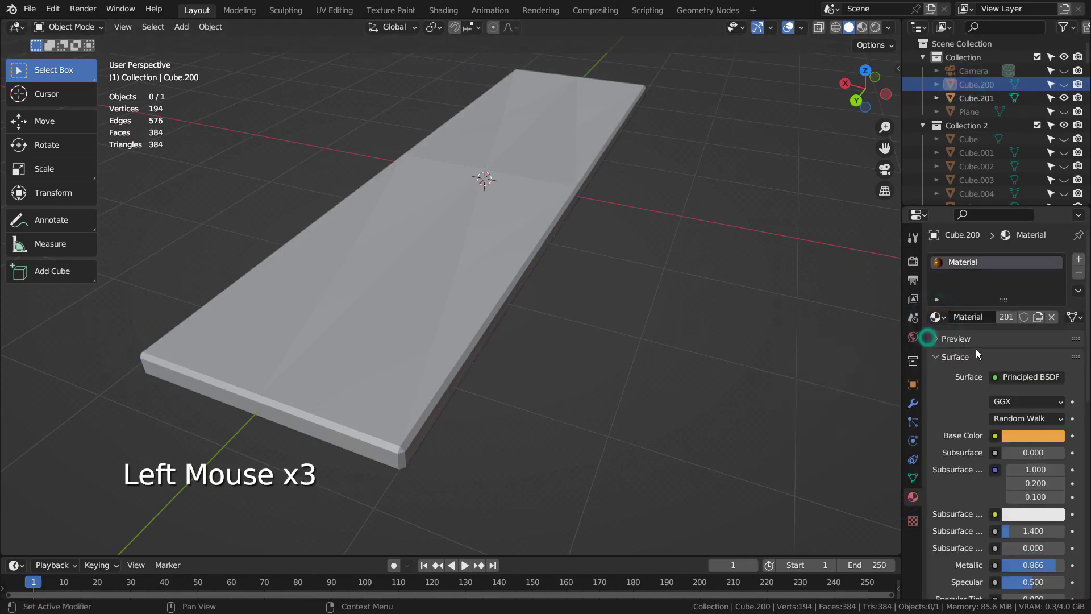
pyautogui.hotkey('ctrl', 'space')
pyautogui.scroll(-5, 942, 448)
pyautogui.scroll(-1, 942, 449)
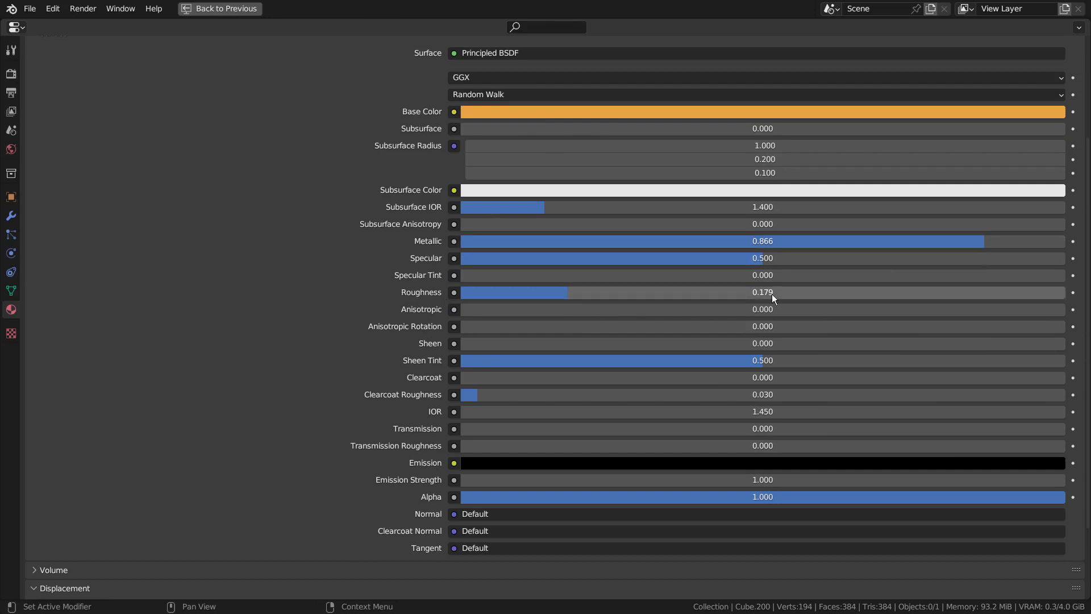
pyautogui.click(535, 110)
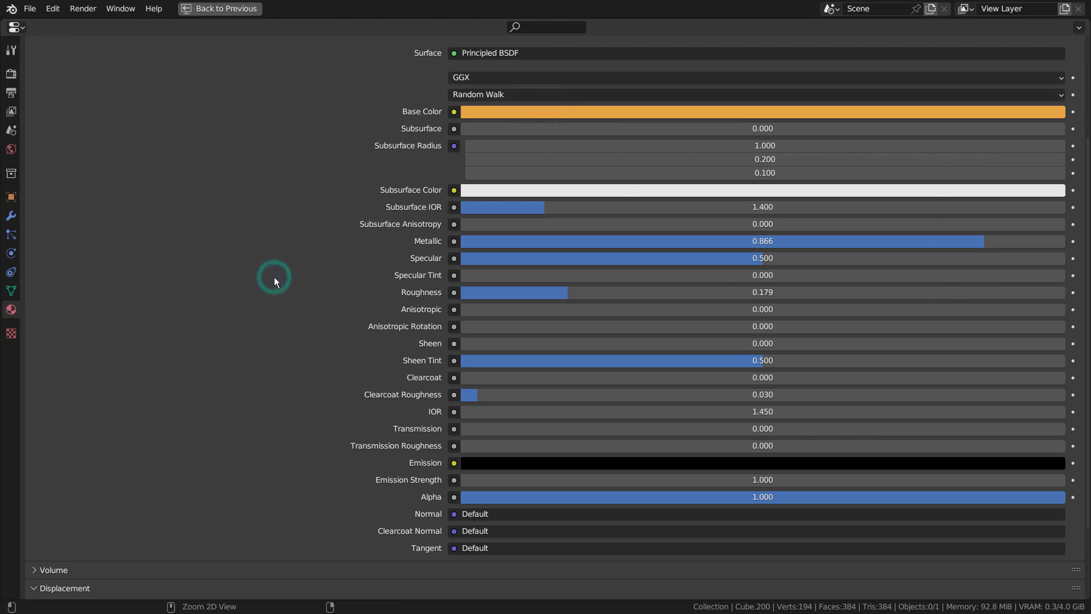
pyautogui.hotkey('ctrl', 'space')
# Assign the existing material named Material to the faceted plank Cube.201, preview it in rendered shading, and return to solid shading.
pyautogui.click(876, 27)
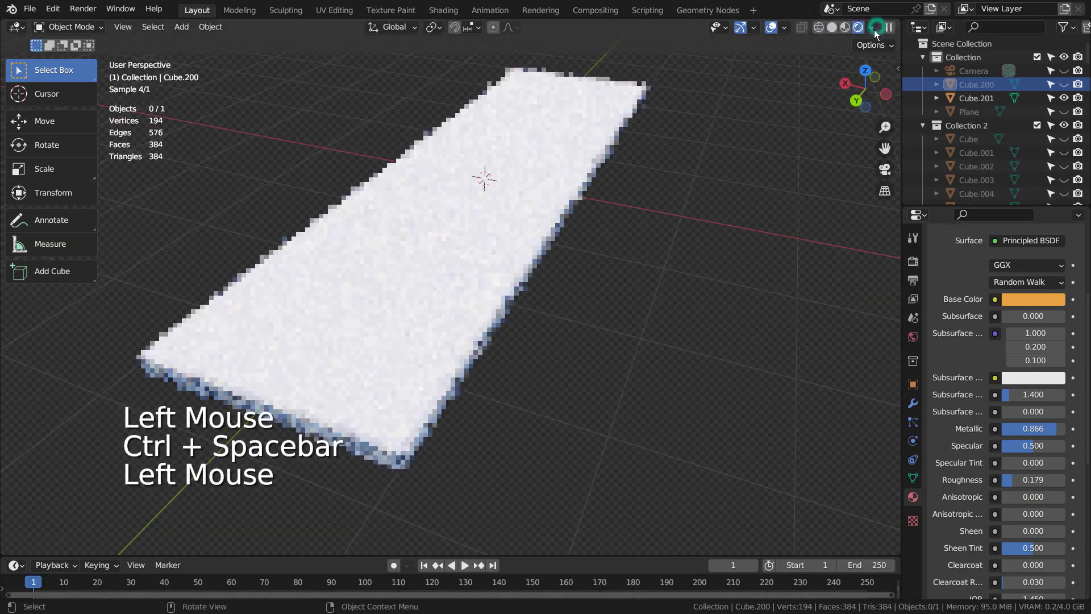
pyautogui.click(958, 97)
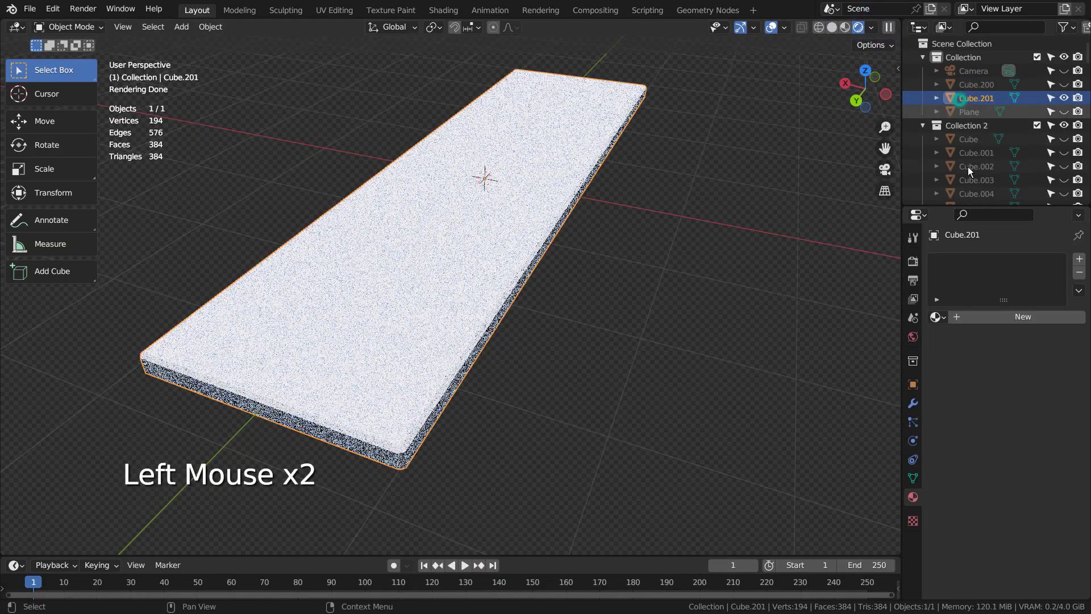
pyautogui.click(935, 316)
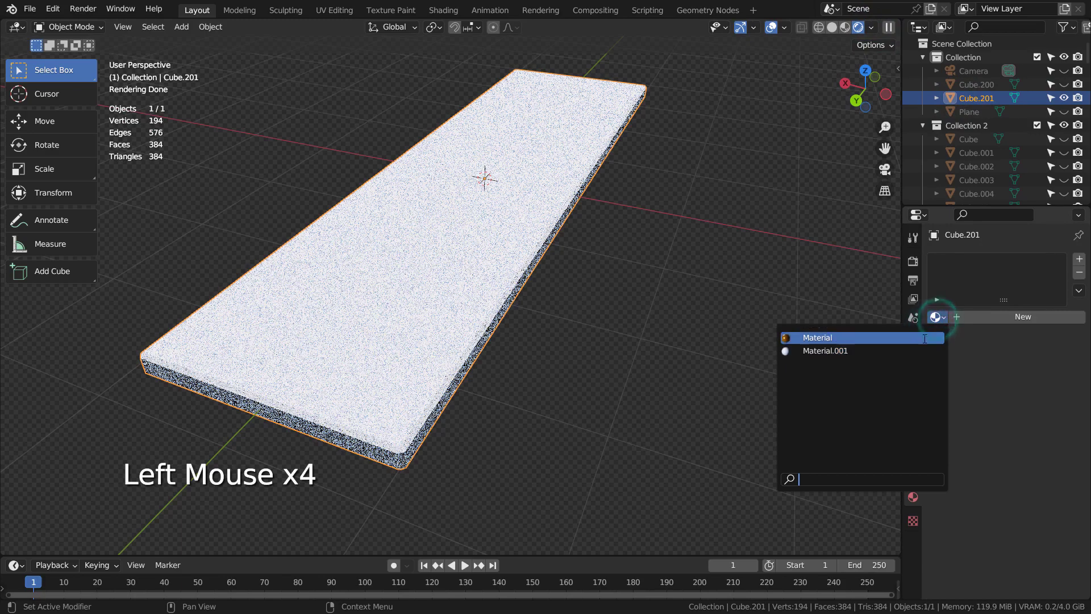
pyautogui.click(828, 336)
pyautogui.click(693, 253)
pyautogui.moveTo(689, 224); pyautogui.dragTo(715, 136, button='middle')
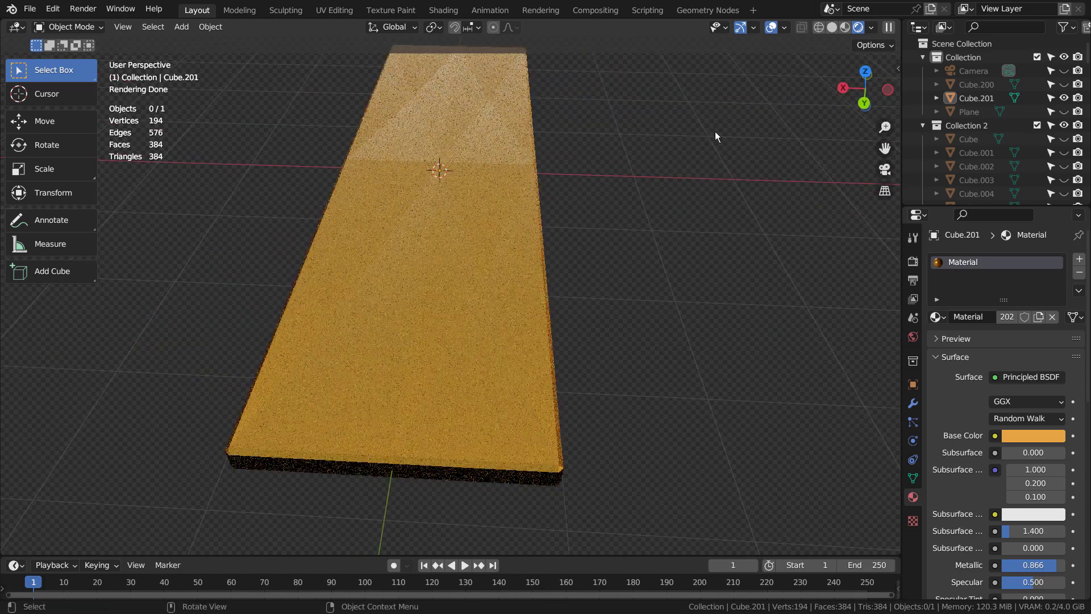
pyautogui.click(832, 28)
# Add an Array modifier to the original plank Cube.200.
pyautogui.scroll(-2, 673, 232)
pyautogui.click(975, 84)
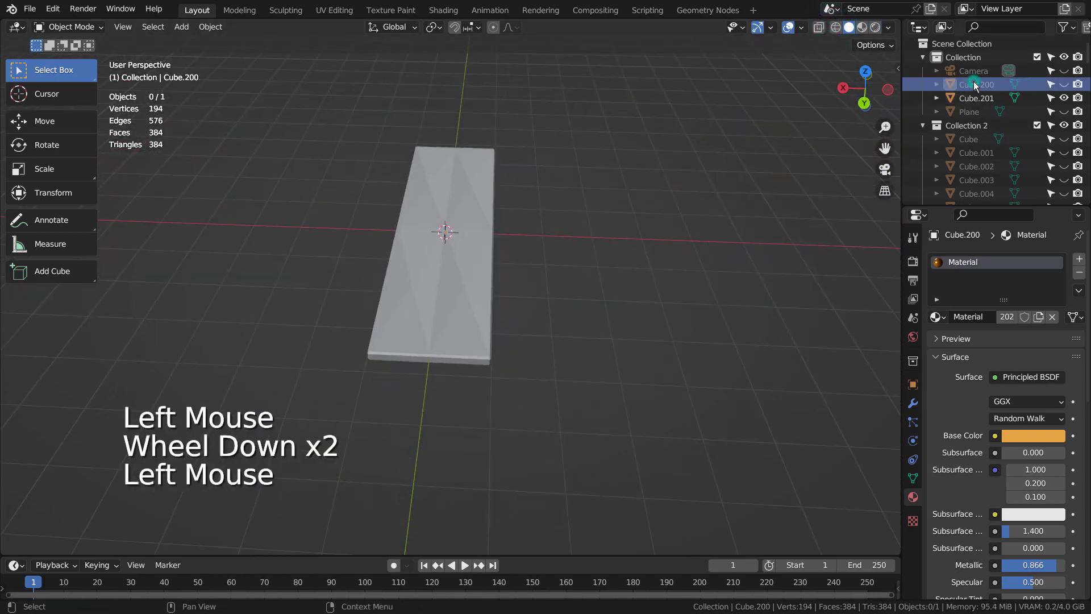
pyautogui.click(912, 403)
pyautogui.click(1010, 260)
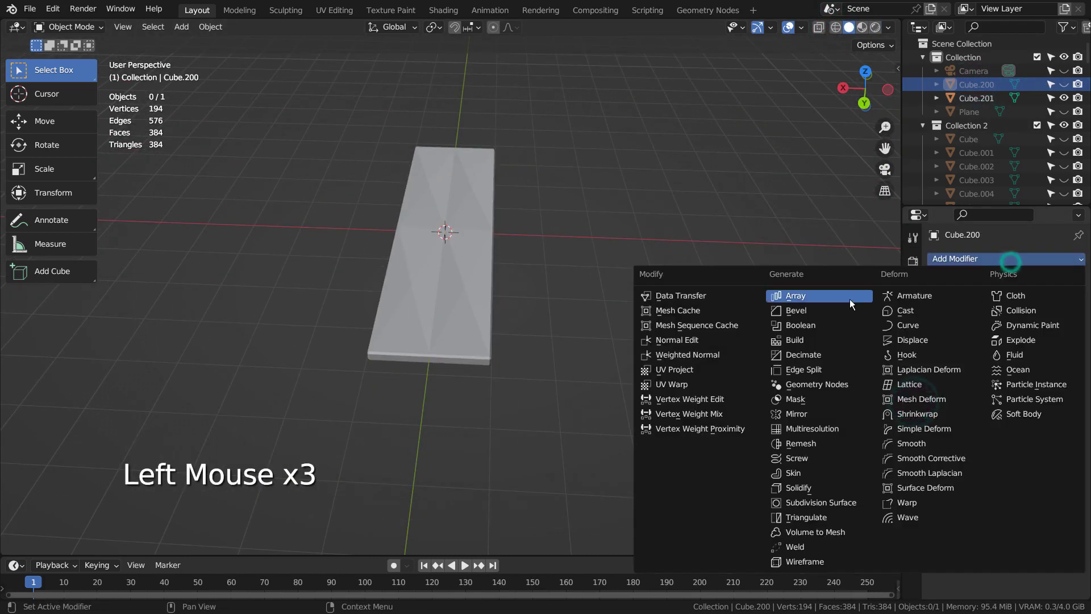
pyautogui.click(850, 296)
pyautogui.scroll(-1, 807, 315)
pyautogui.moveTo(807, 315); pyautogui.dragTo(705, 336, button='middle')
pyautogui.scroll(-3, 705, 335)
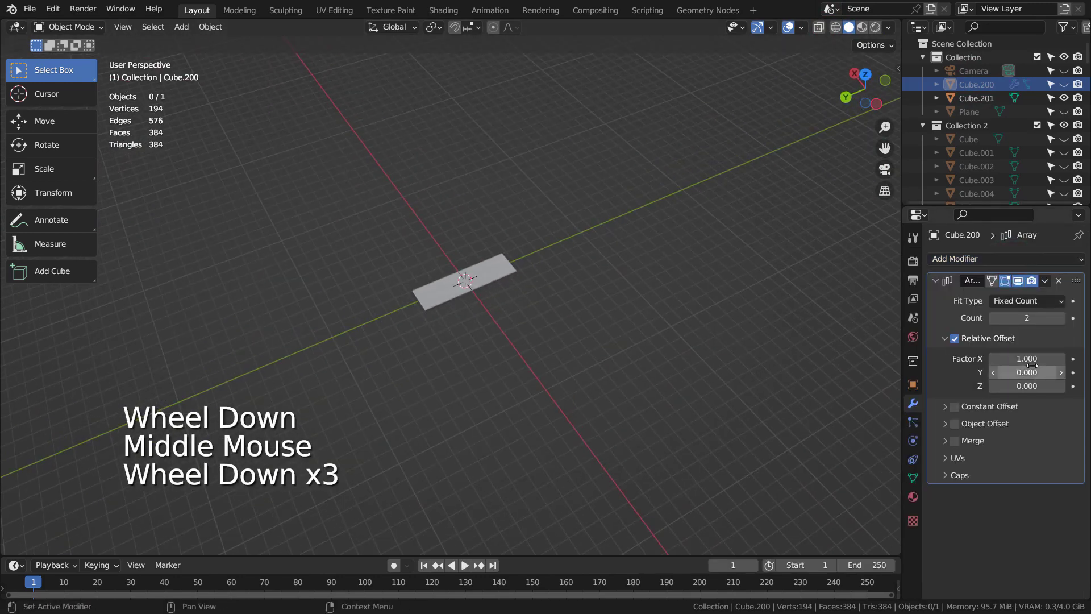
# Try a relative offset factor of 0 in X and 1 in Y for the plank's array.
pyautogui.click(1033, 360)
pyautogui.write('1')
pyautogui.press('Return')
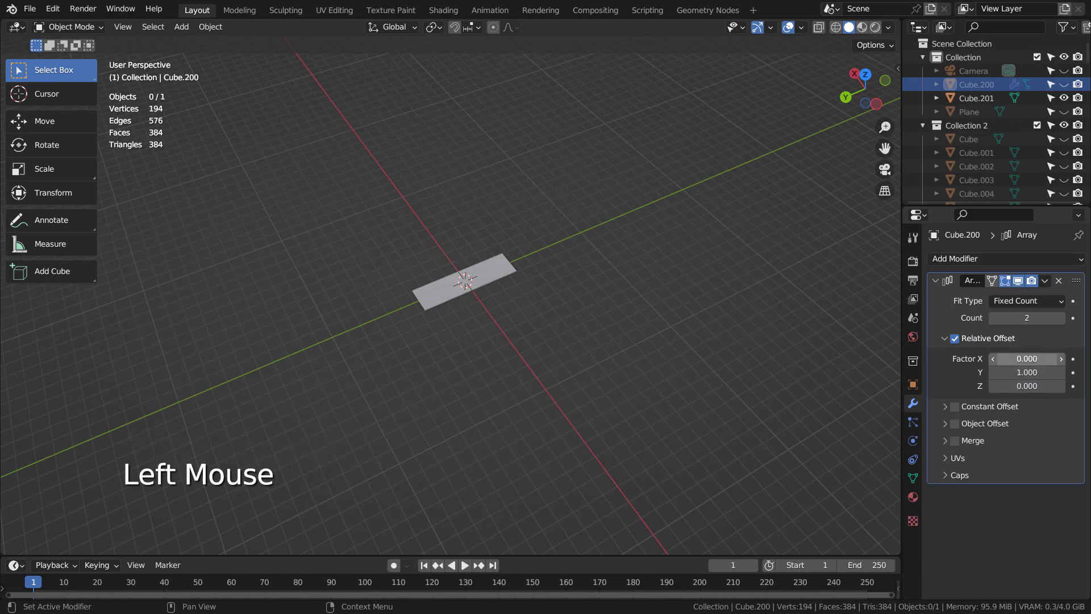
# Unhide the original plank Cube.200 and set its array's relative offset to 1 in X and 0 in Y.
pyautogui.click(1064, 84)
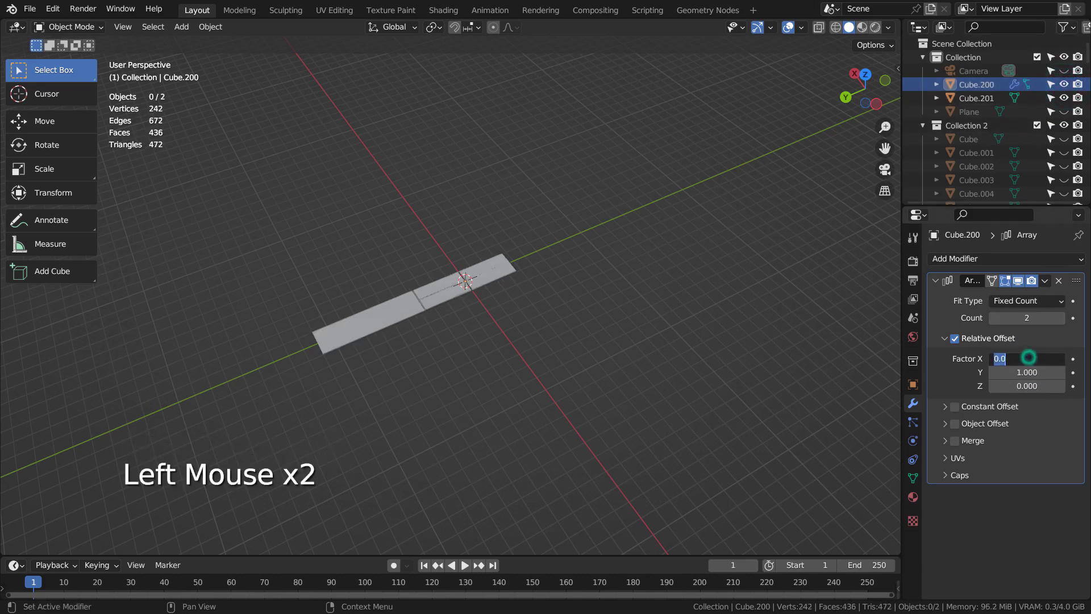
pyautogui.press('Return')
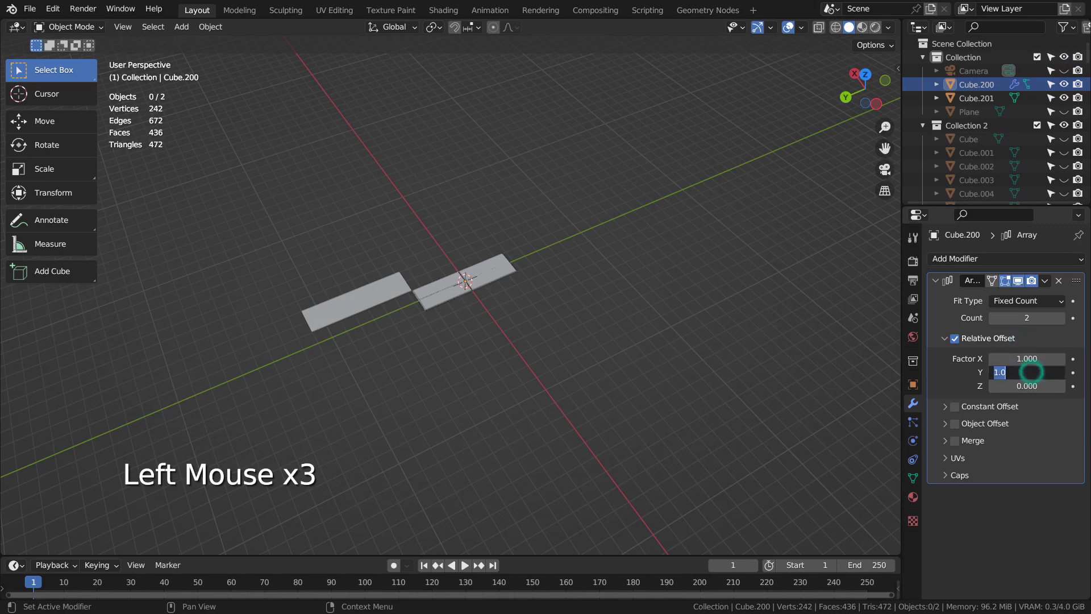
pyautogui.write('0')
pyautogui.press('Return')
pyautogui.moveTo(792, 335); pyautogui.dragTo(568, 347, button='middle')
# Set the plank array's count to 25.
pyautogui.click(1042, 357)
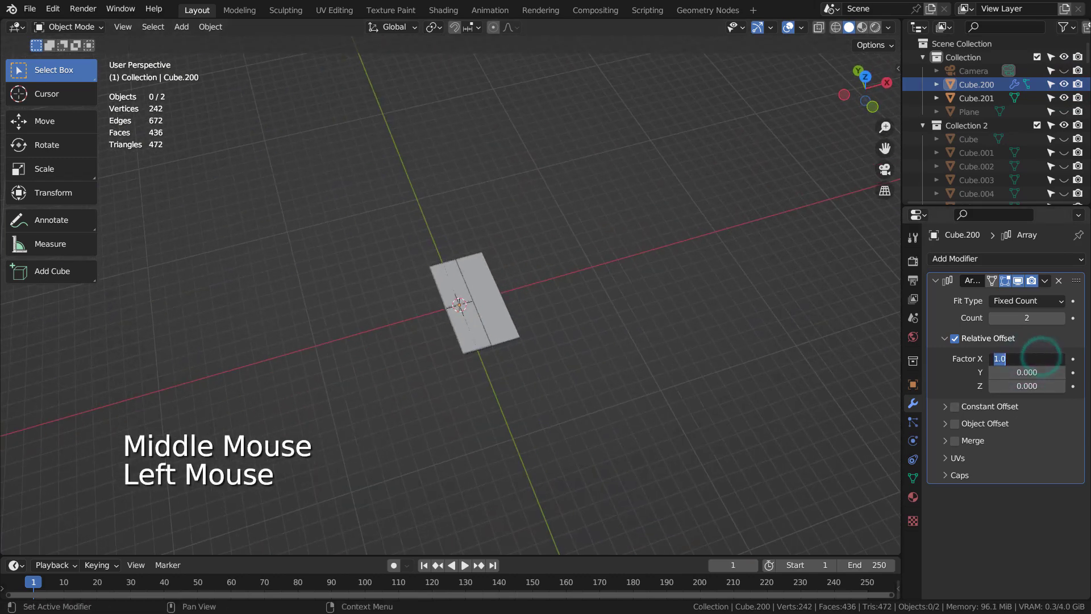
pyautogui.click(1033, 319)
pyautogui.moveTo(1033, 318); pyautogui.dragTo(1057, 319)
pyautogui.scroll(-3, 821, 312)
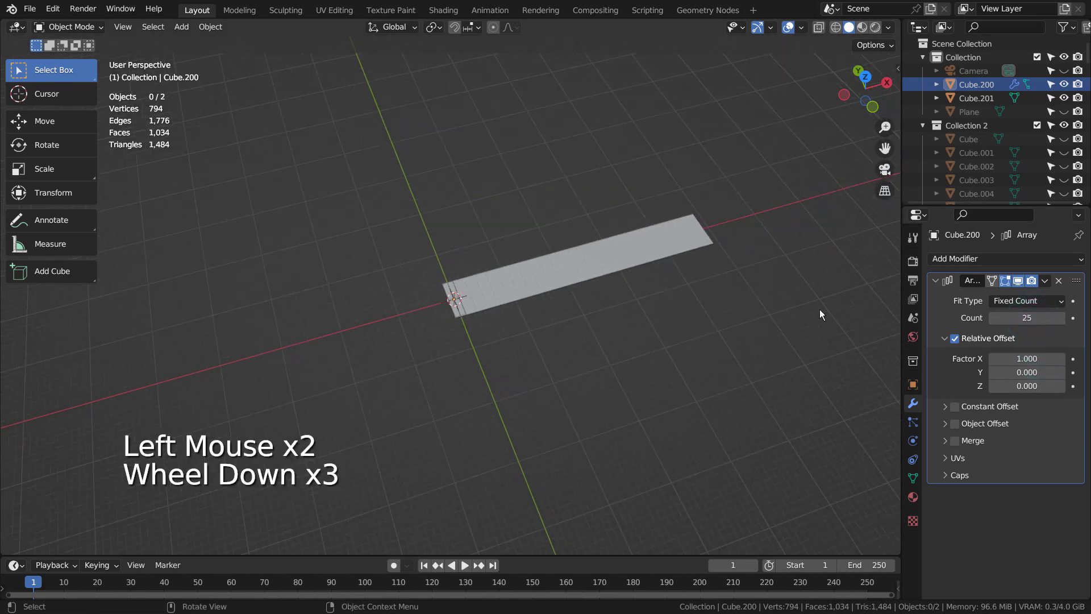
pyautogui.moveTo(821, 312); pyautogui.dragTo(947, 334, button='middle')
# Add a second Array modifier to Cube.200 with a count of 10.
pyautogui.click(1014, 258)
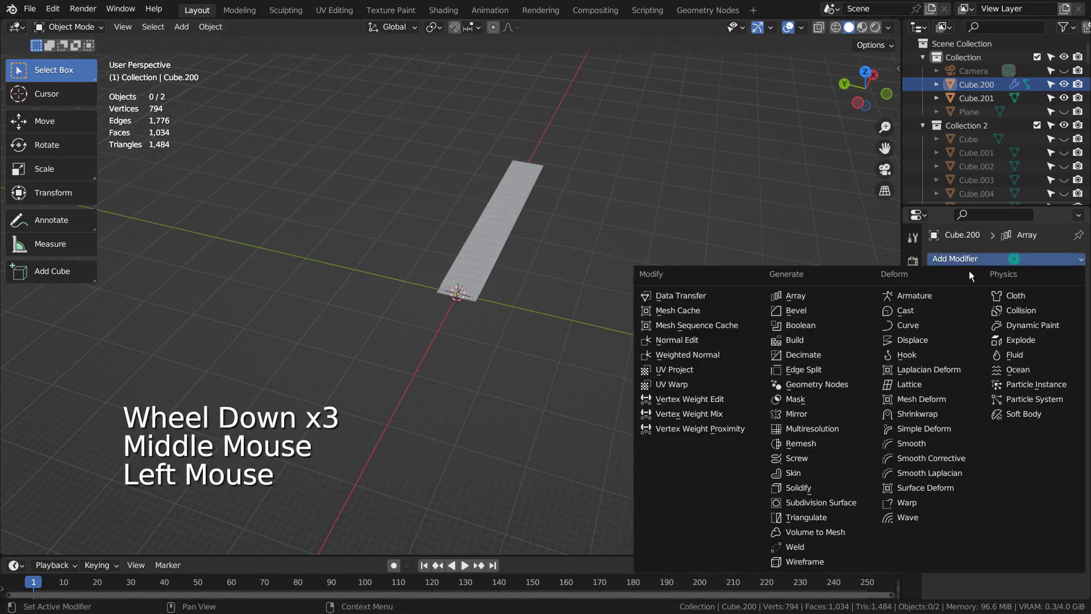
pyautogui.click(788, 296)
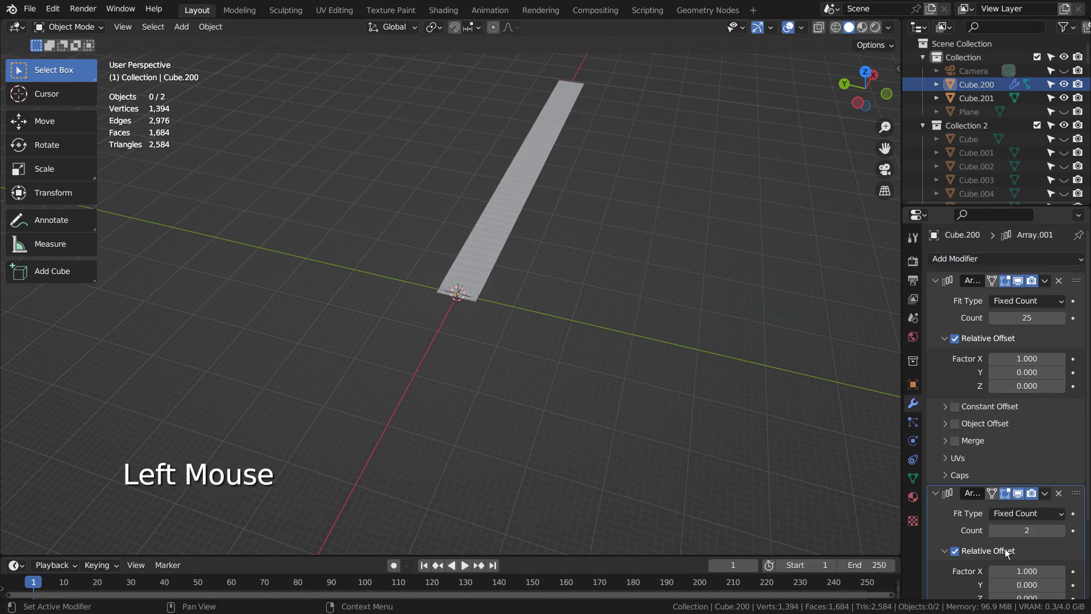
pyautogui.click(1030, 532)
pyautogui.write('10')
pyautogui.press('Return')
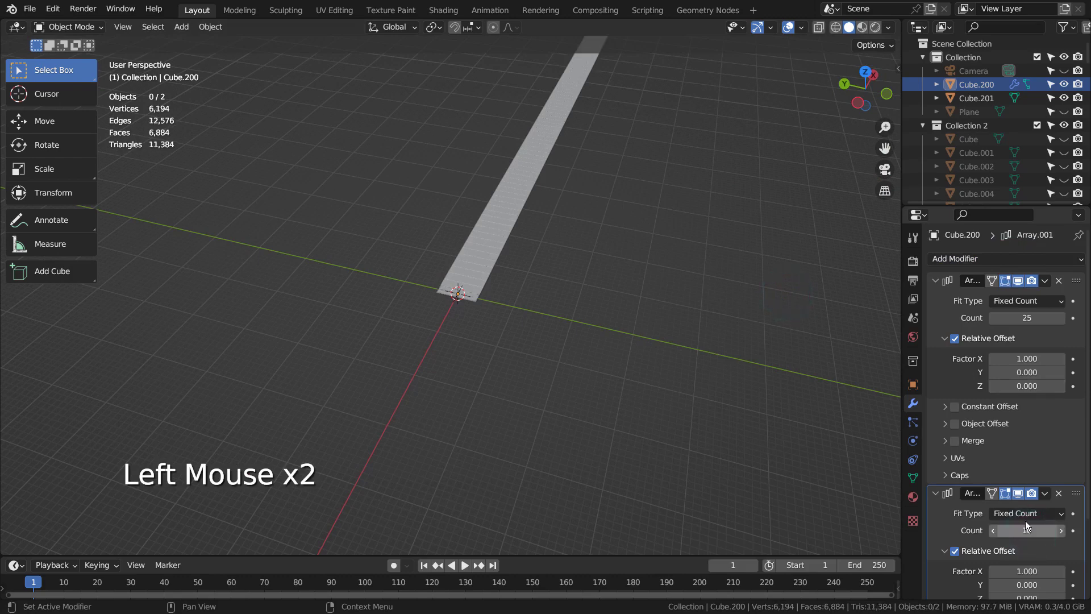
# Set the second array's relative offset to 0 in X and 1 in Y, and reduce its count to 5.
pyautogui.scroll(-2, 1027, 526)
pyautogui.click(1032, 473)
pyautogui.write('0')
pyautogui.press('Tab')
pyautogui.write('1')
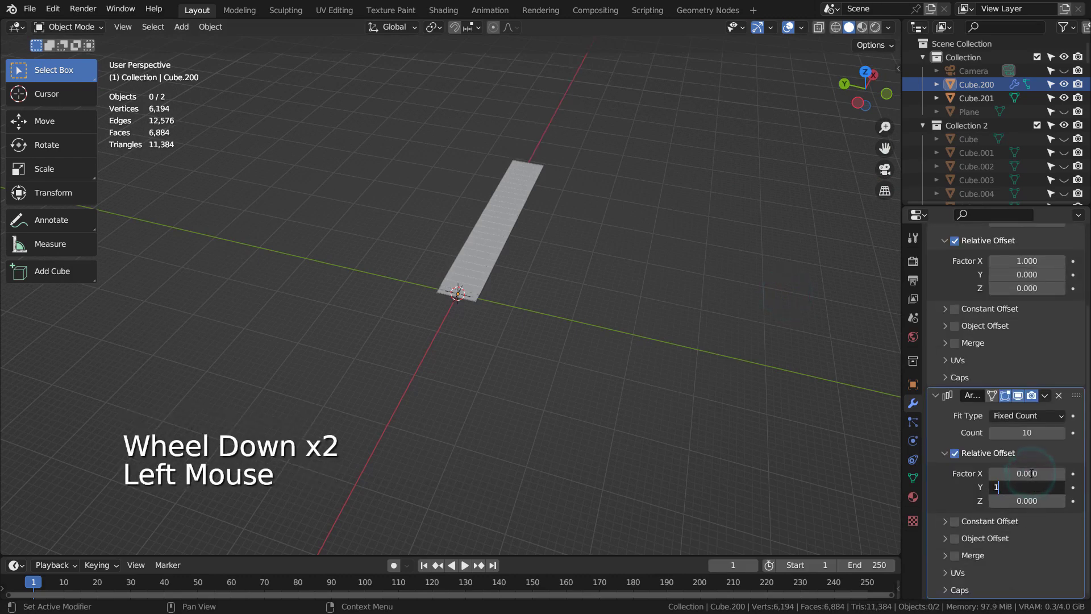
pyautogui.press('Return')
pyautogui.moveTo(852, 390); pyautogui.dragTo(614, 359, button='middle')
pyautogui.moveTo(628, 378); pyautogui.dragTo(591, 363, button='middle')
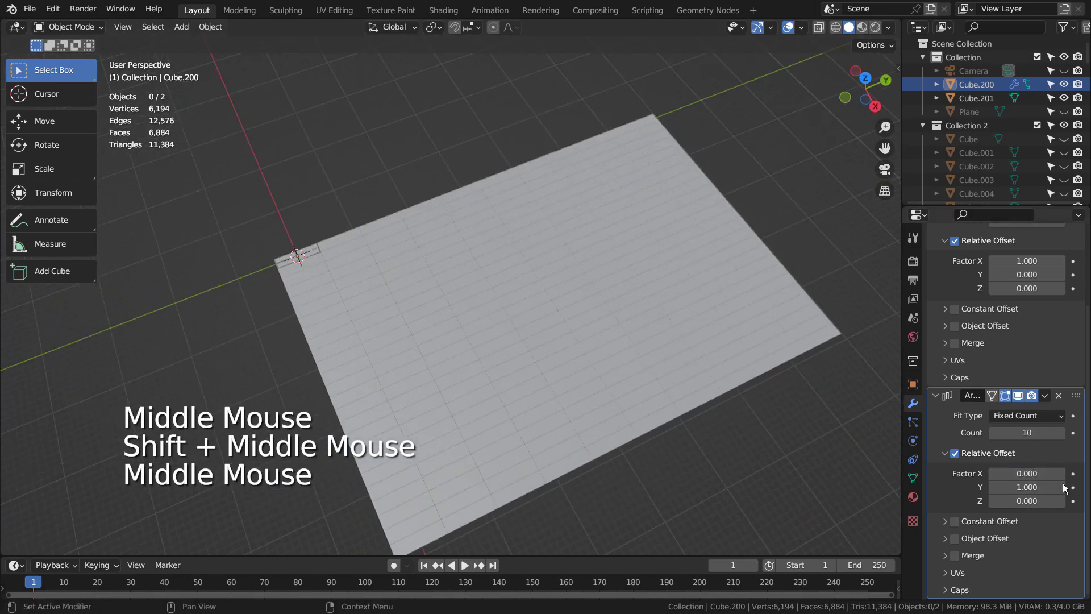
pyautogui.moveTo(1026, 433); pyautogui.dragTo(1000, 433)
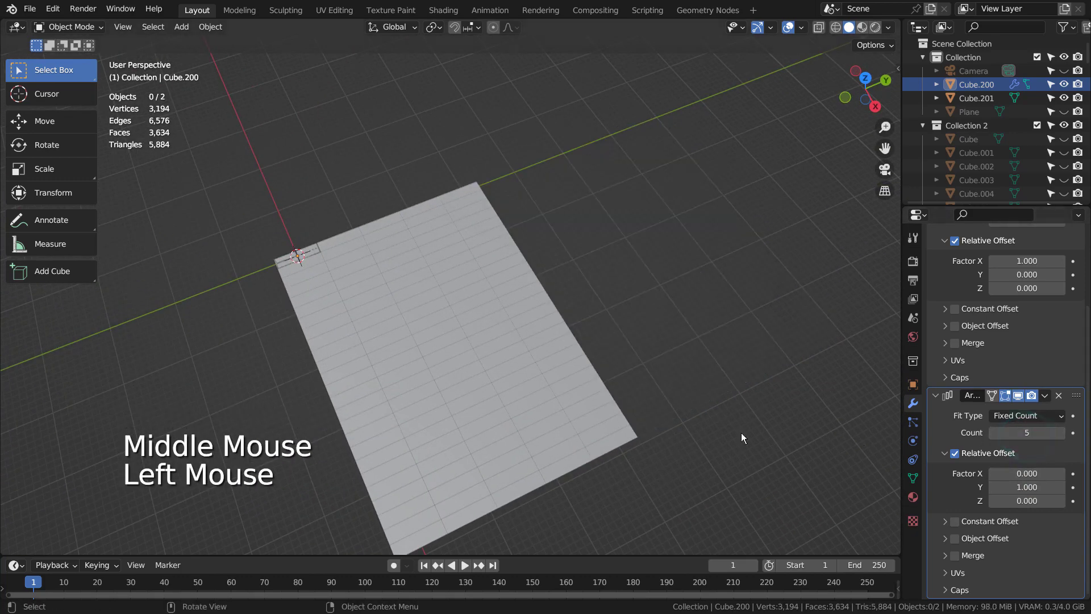
pyautogui.moveTo(620, 358); pyautogui.dragTo(749, 371, button='middle')
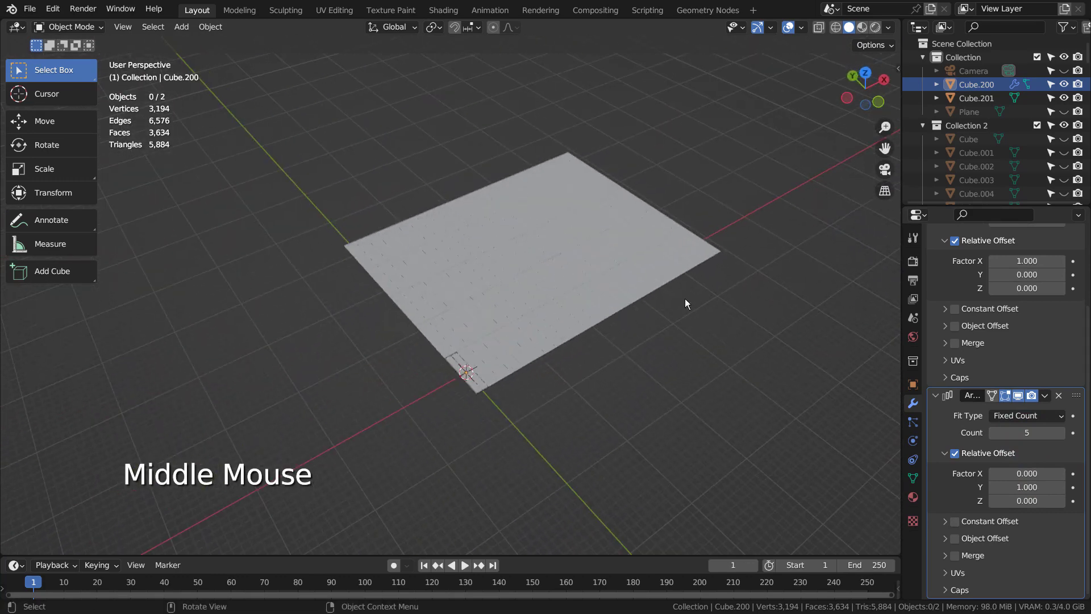
# Delete the faceted plank Cube.201.
pyautogui.click(976, 98)
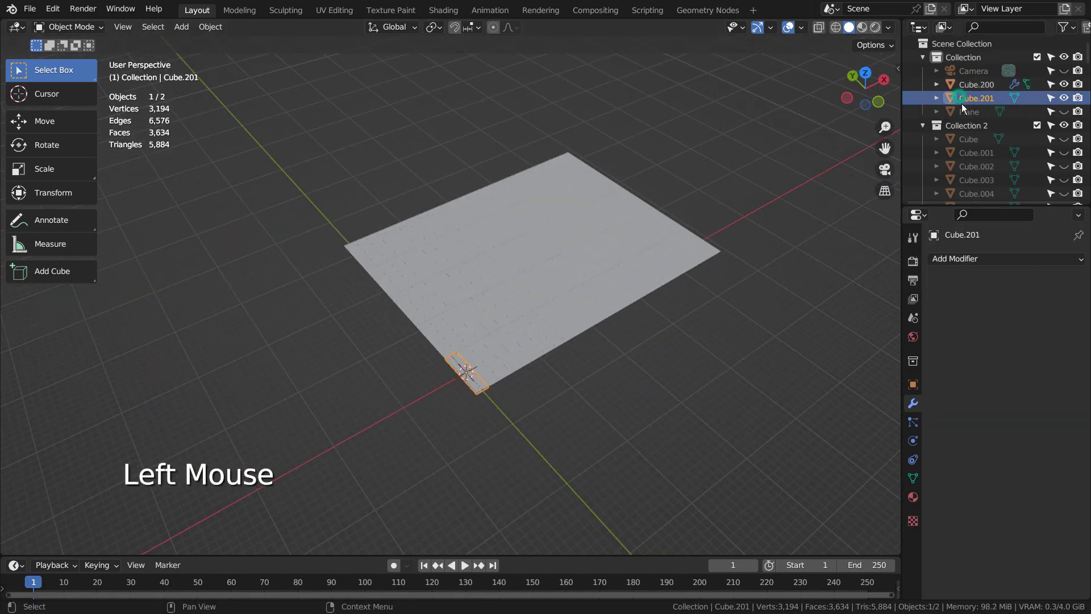
pyautogui.click(978, 258)
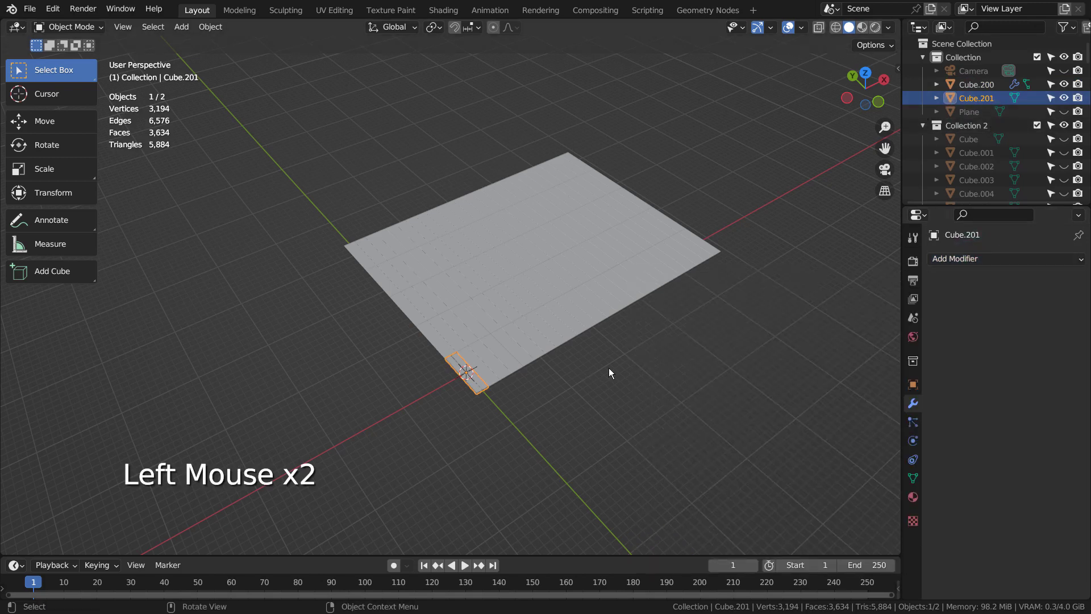
pyautogui.press('x')
pyautogui.click(802, 281)
# Select the arrayed plank grid Cube.200 and apply both of its Array modifiers.
pyautogui.click(597, 255)
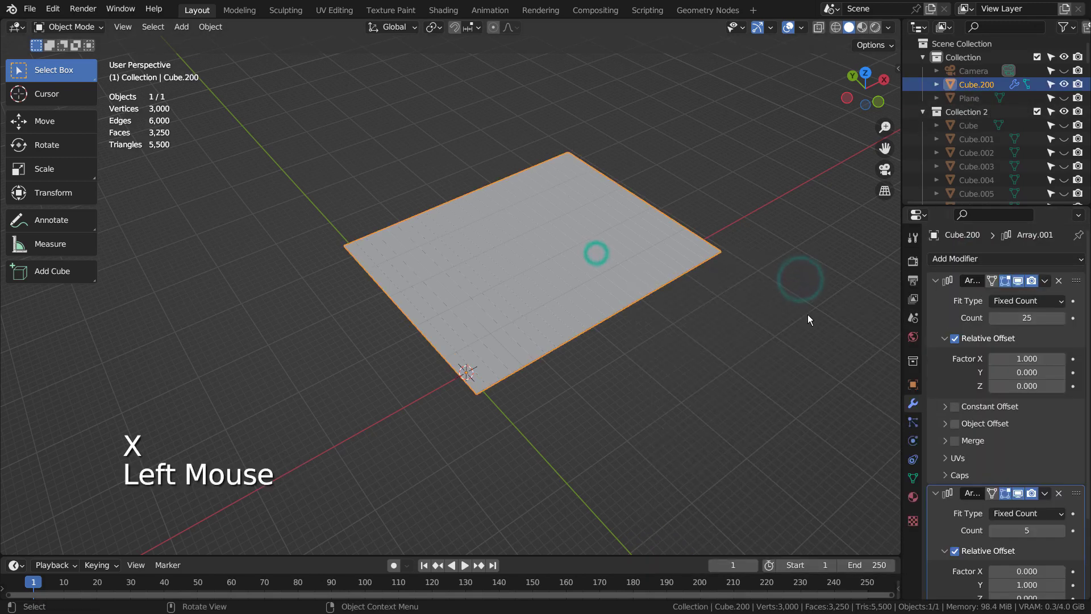
pyautogui.moveTo(798, 320); pyautogui.dragTo(711, 318, button='middle')
pyautogui.click(1000, 301)
pyautogui.hotkey('ctrl', 'a')
pyautogui.hotkey('ctrl', 'a')
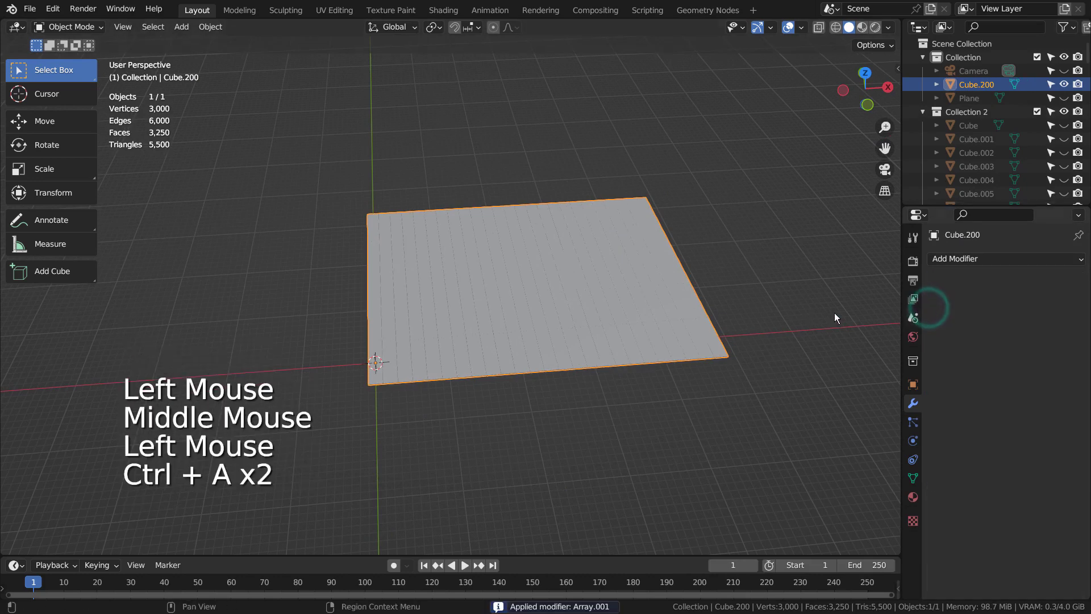
pyautogui.click(580, 325)
# Separate the whole plank grid mesh by loose parts in edit mode, making each plank its own object.
pyautogui.moveTo(680, 358); pyautogui.dragTo(529, 356, button='middle')
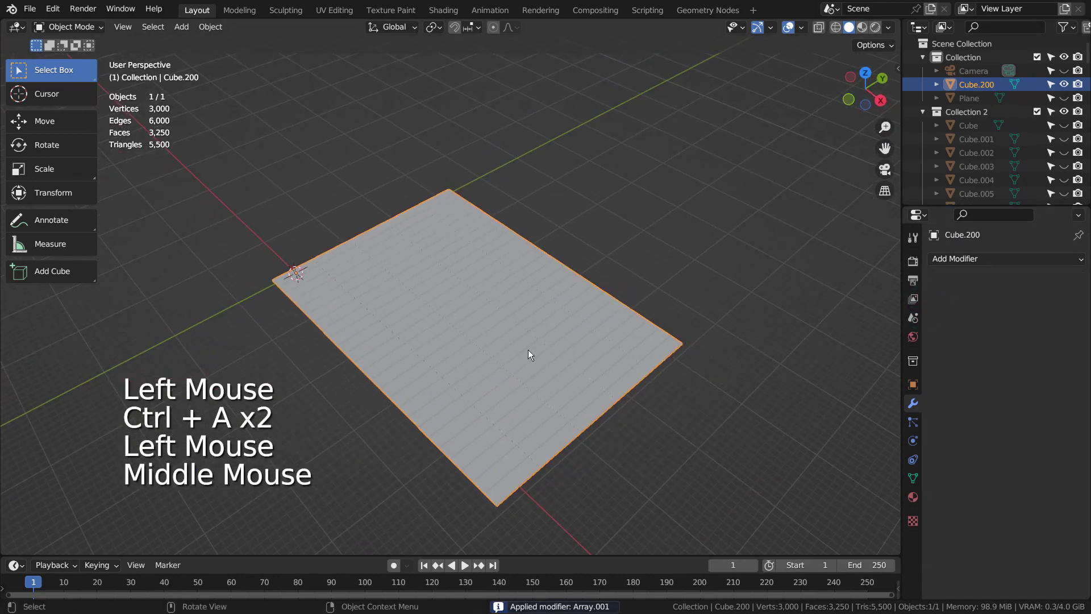
pyautogui.press('Tab')
pyautogui.press('3')
pyautogui.press('p')
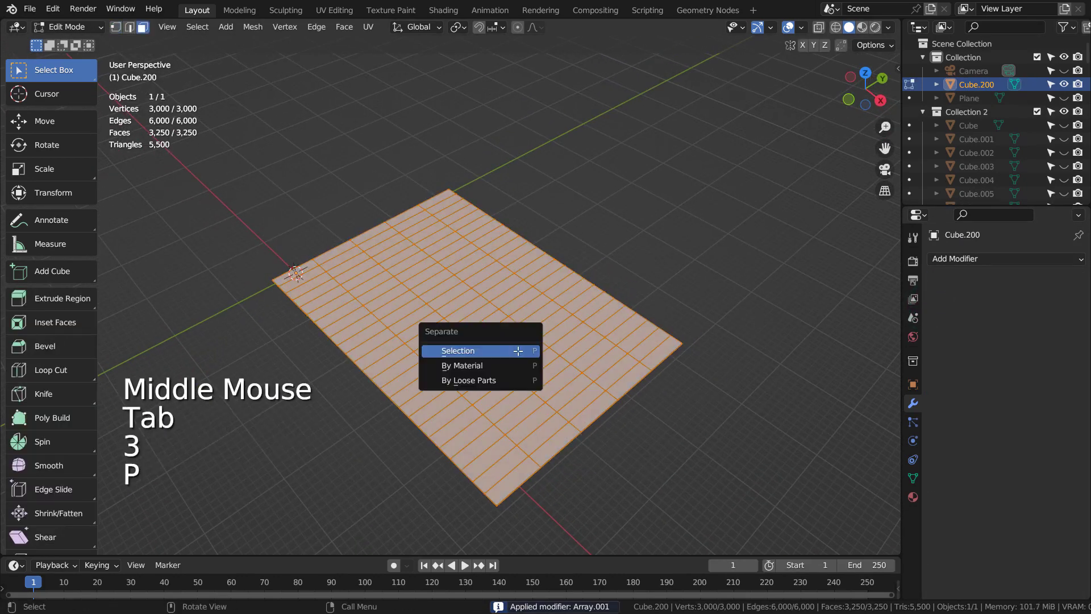
pyautogui.click(506, 388)
pyautogui.moveTo(505, 382); pyautogui.dragTo(534, 307, button='middle')
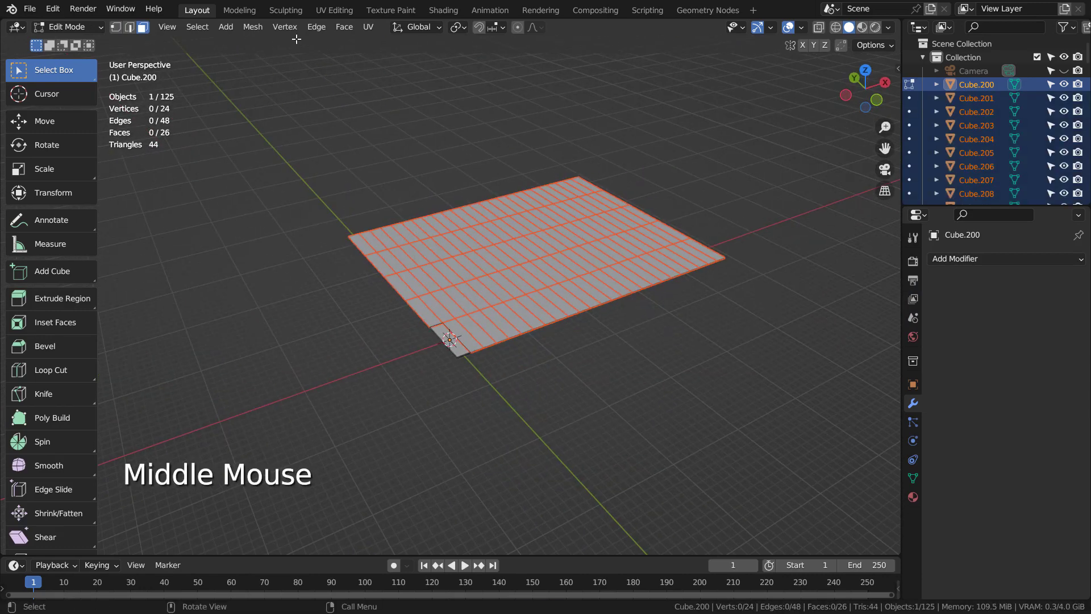
# Leave edit mode and set the origin of every separated plank to its own geometry.
pyautogui.press('Tab')
pyautogui.click(210, 27)
pyautogui.moveTo(301, 56)
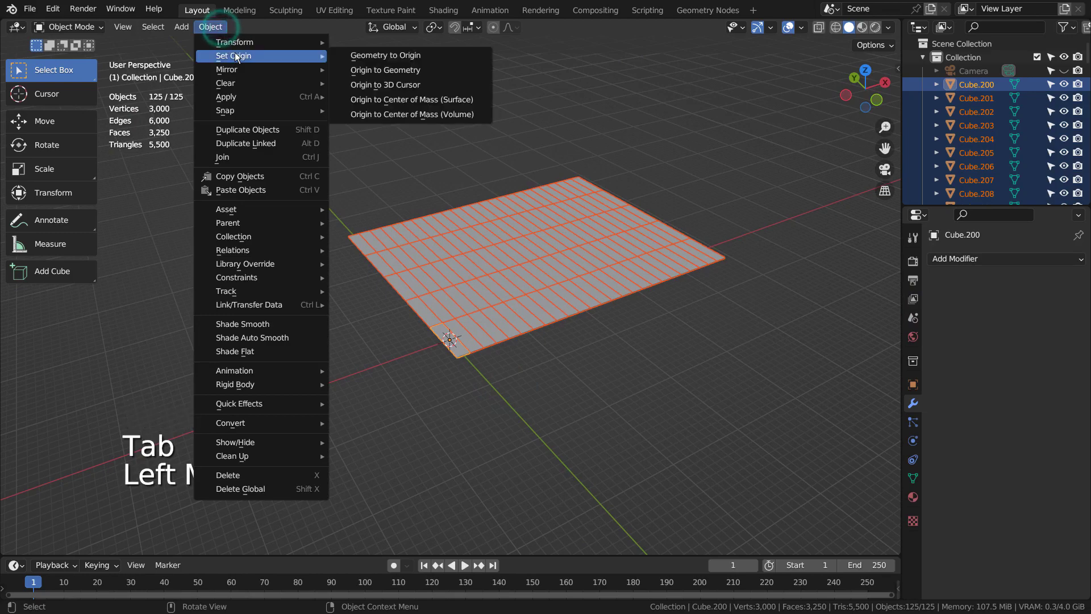
pyautogui.click(392, 70)
pyautogui.moveTo(665, 258); pyautogui.dragTo(619, 259, button='middle')
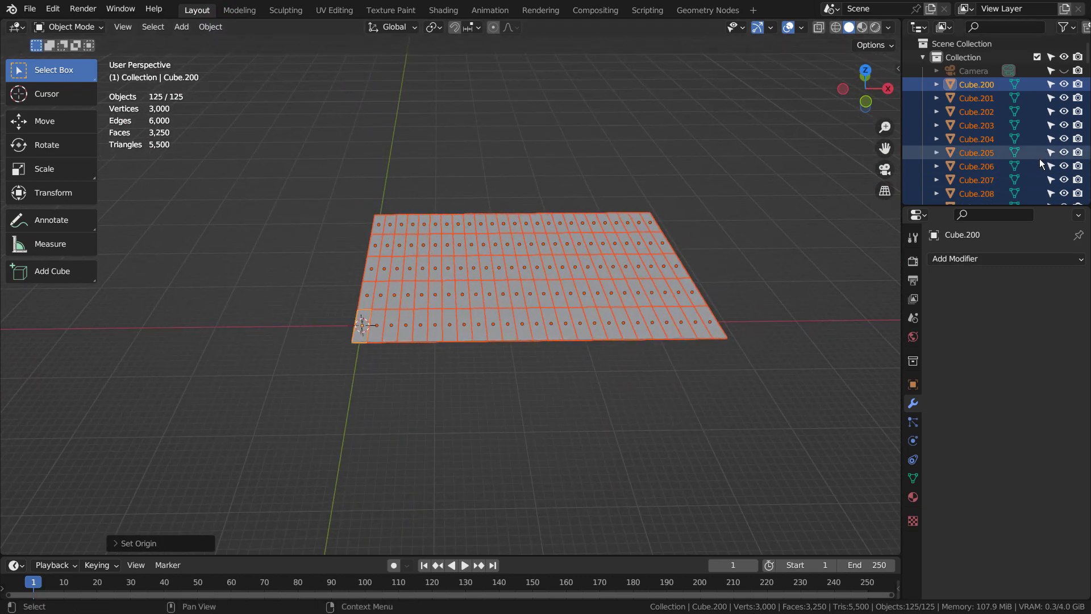
# Add active rigid body physics to Cube.200 and set its collision shape to Mesh.
pyautogui.scroll(-4, 989, 151)
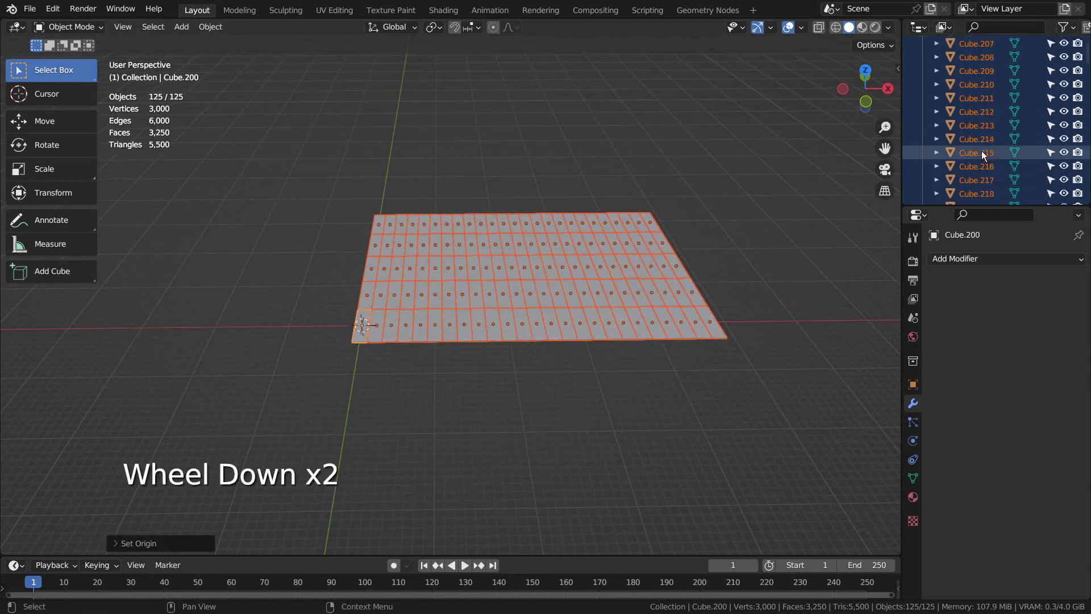
pyautogui.scroll(2, 972, 161)
pyautogui.scroll(3, 972, 161)
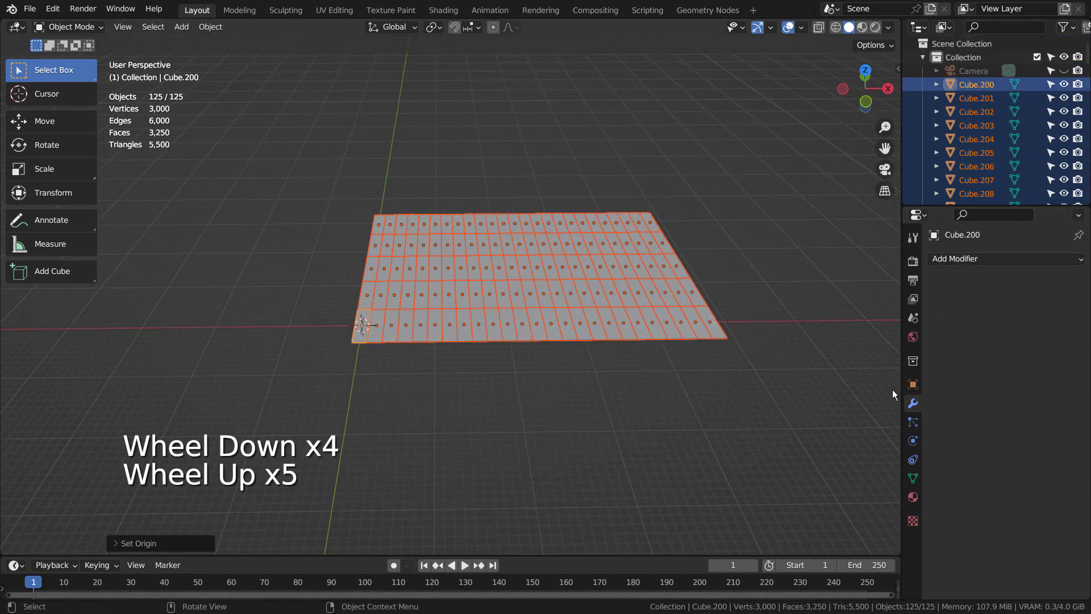
pyautogui.click(913, 439)
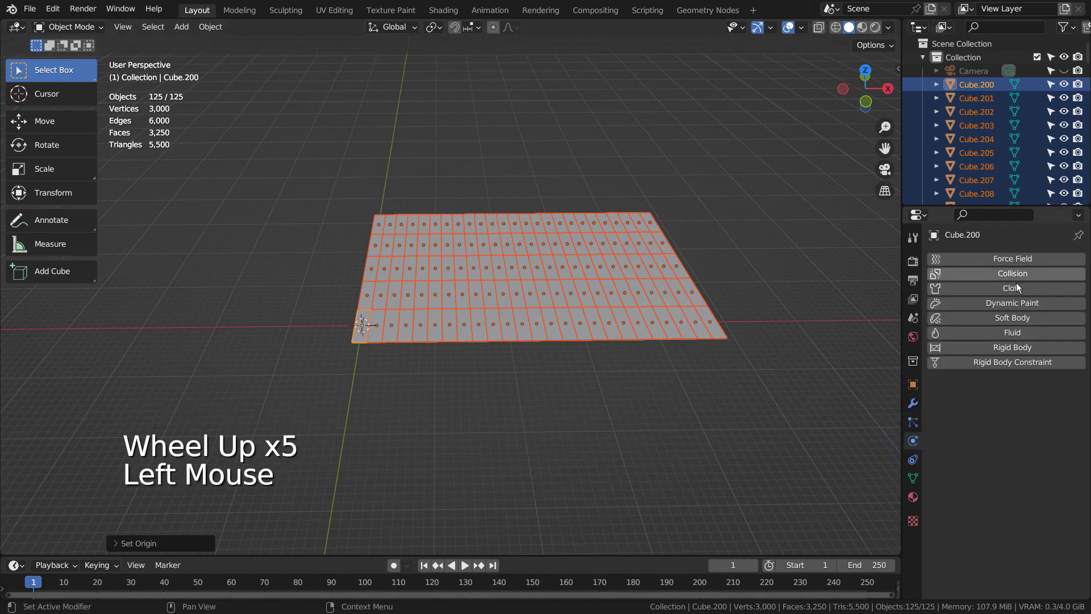
pyautogui.click(1012, 348)
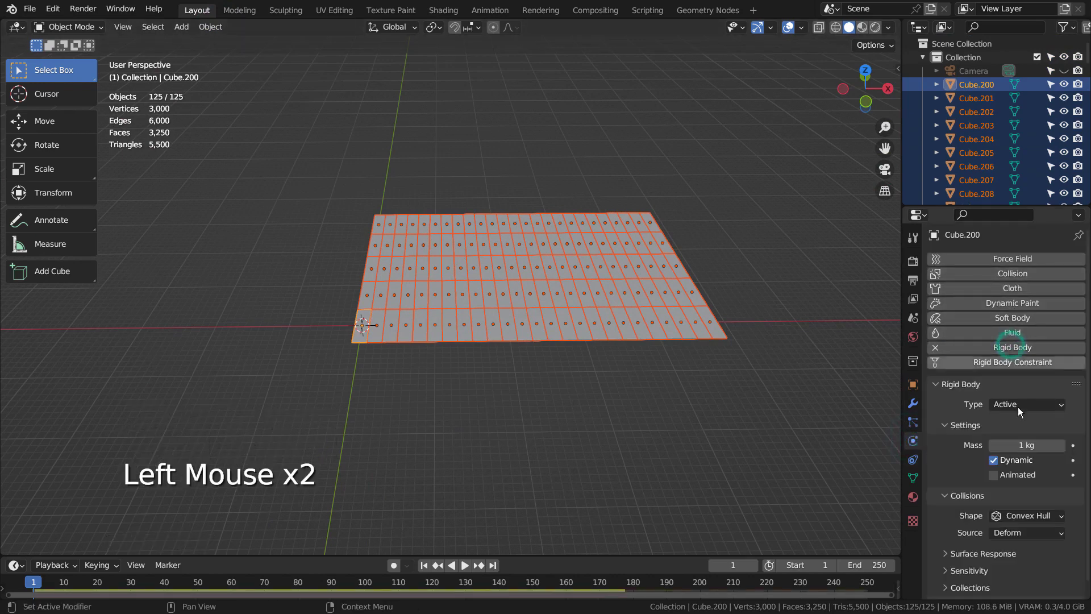
pyautogui.click(1006, 518)
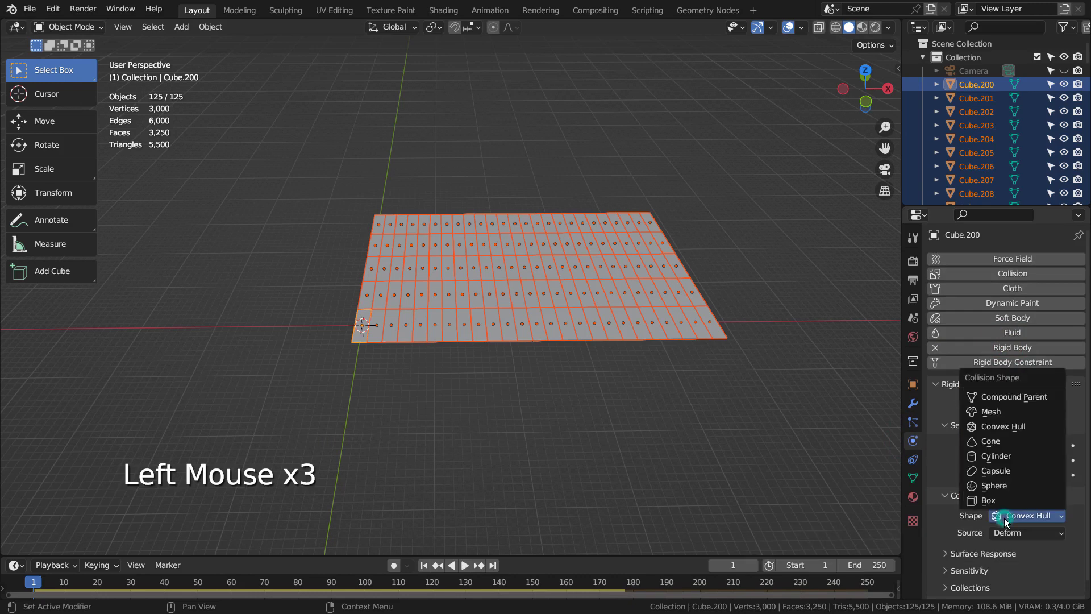
pyautogui.click(992, 412)
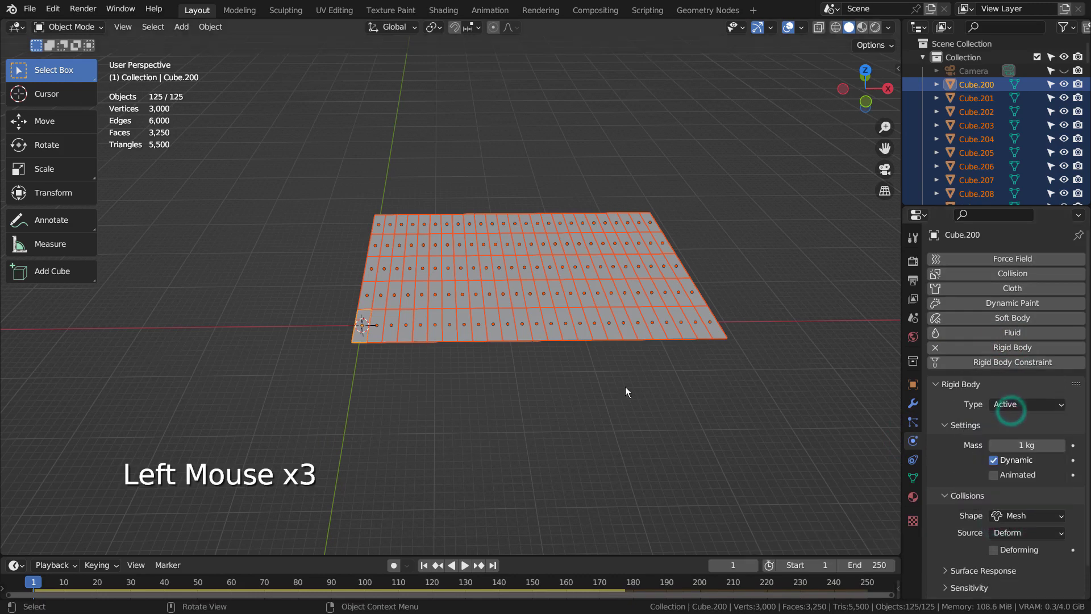
# Copy the rigid body settings from the active plank to all selected planks.
pyautogui.click(210, 27)
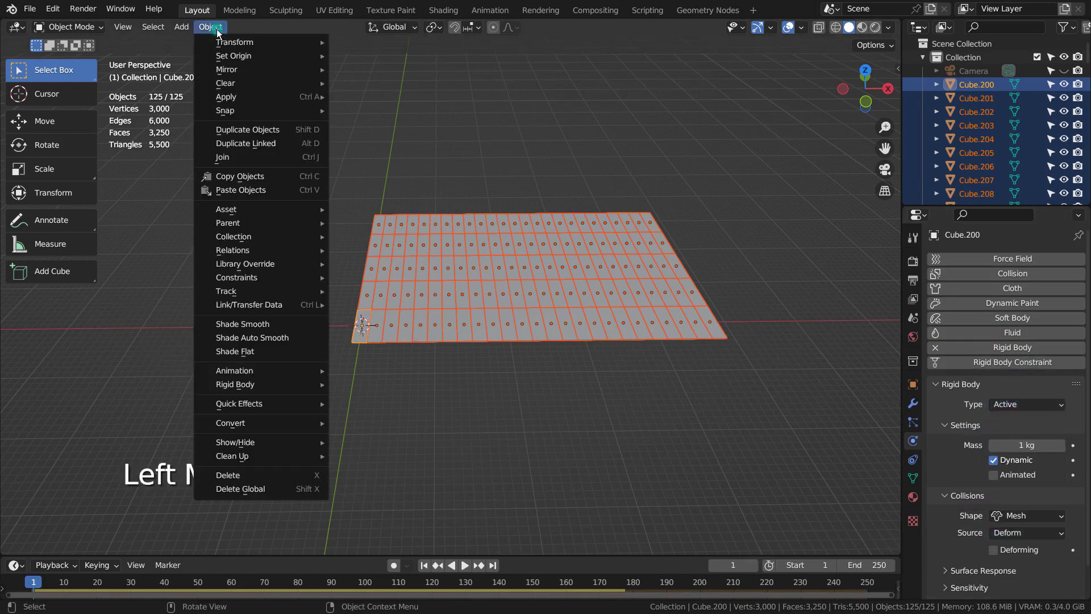
pyautogui.moveTo(286, 384)
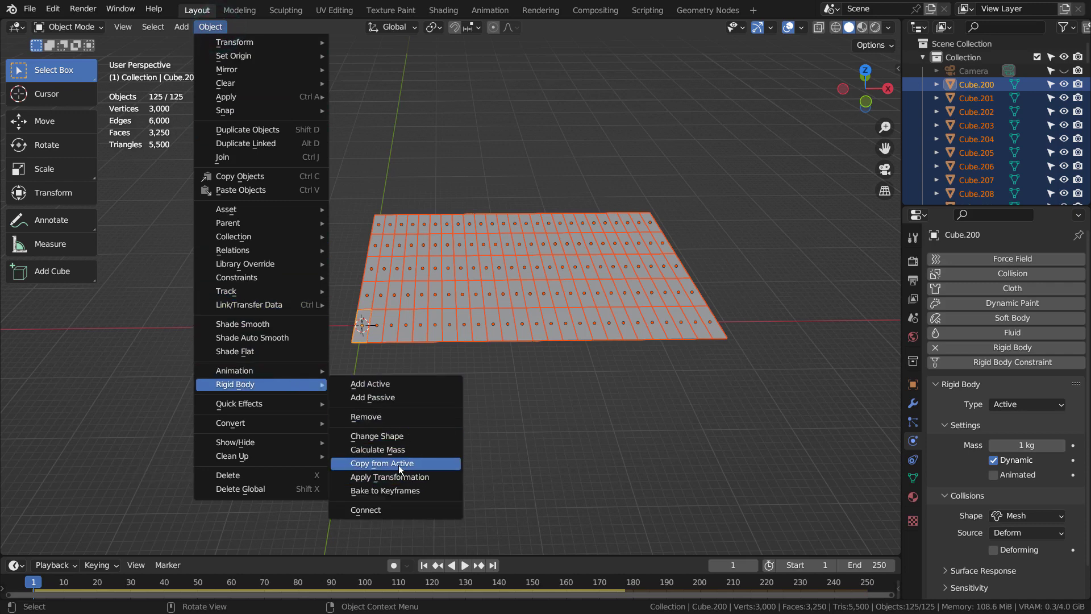
pyautogui.click(429, 466)
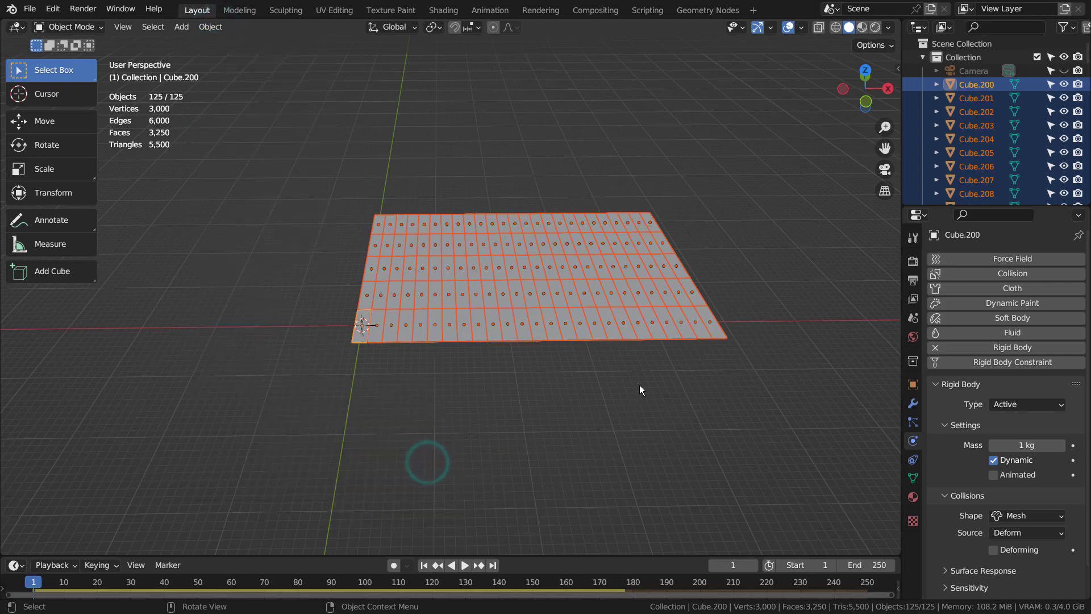
# Deselect the planks, play their rigid body simulation briefly, and return to the first frame.
pyautogui.click(622, 370)
pyautogui.click(464, 565)
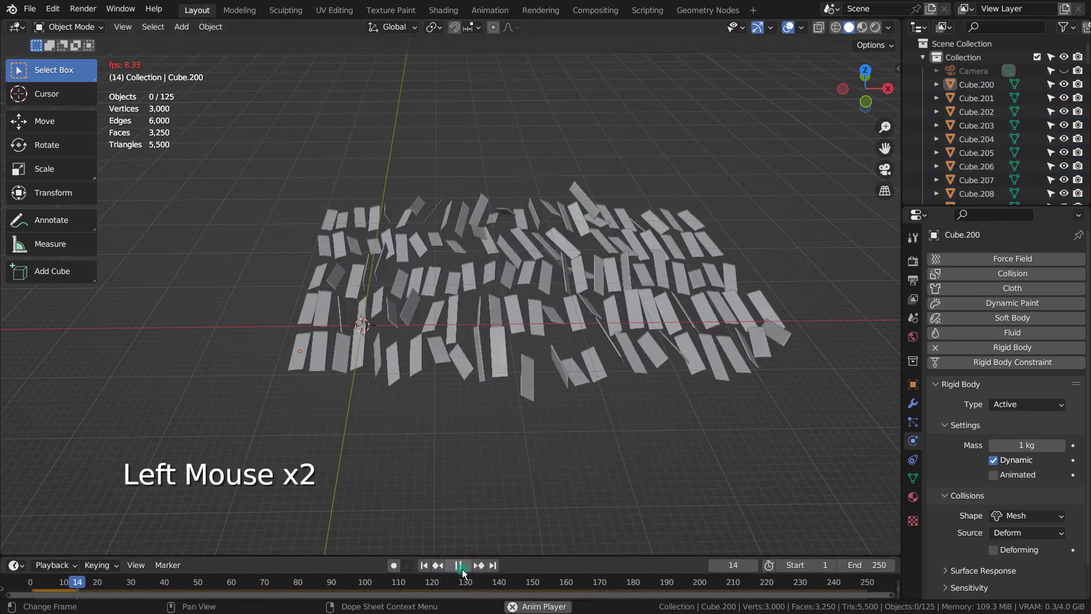
pyautogui.click(459, 566)
pyautogui.click(424, 565)
# Delete the whole practice plank grid and unhide all hidden objects of the prepared scene.
pyautogui.moveTo(267, 85); pyautogui.dragTo(744, 434)
pyautogui.press('x')
pyautogui.click(652, 426)
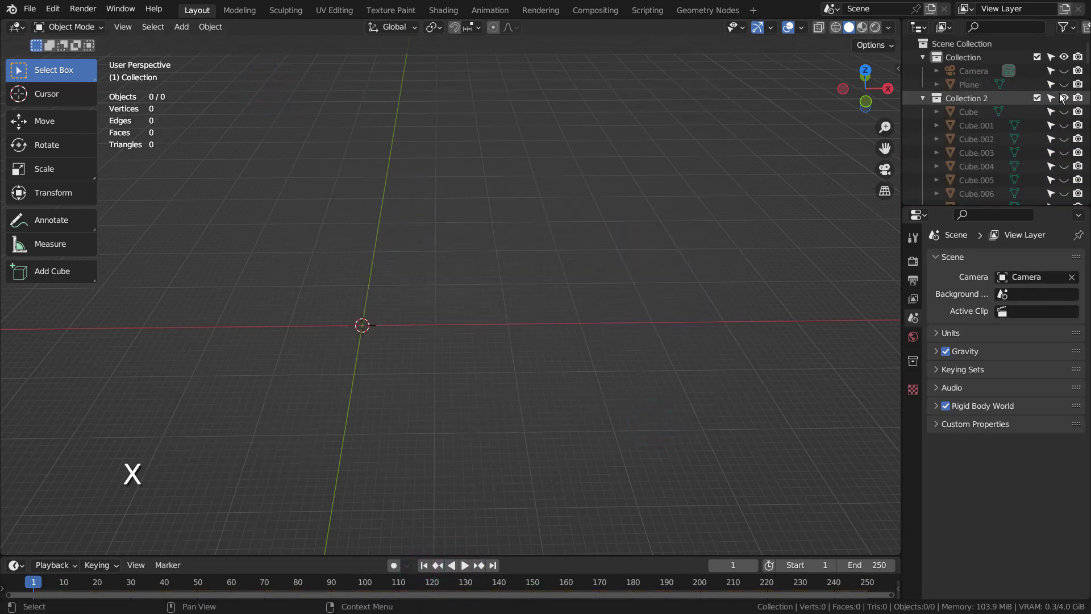
pyautogui.hotkey('alt', 'h')
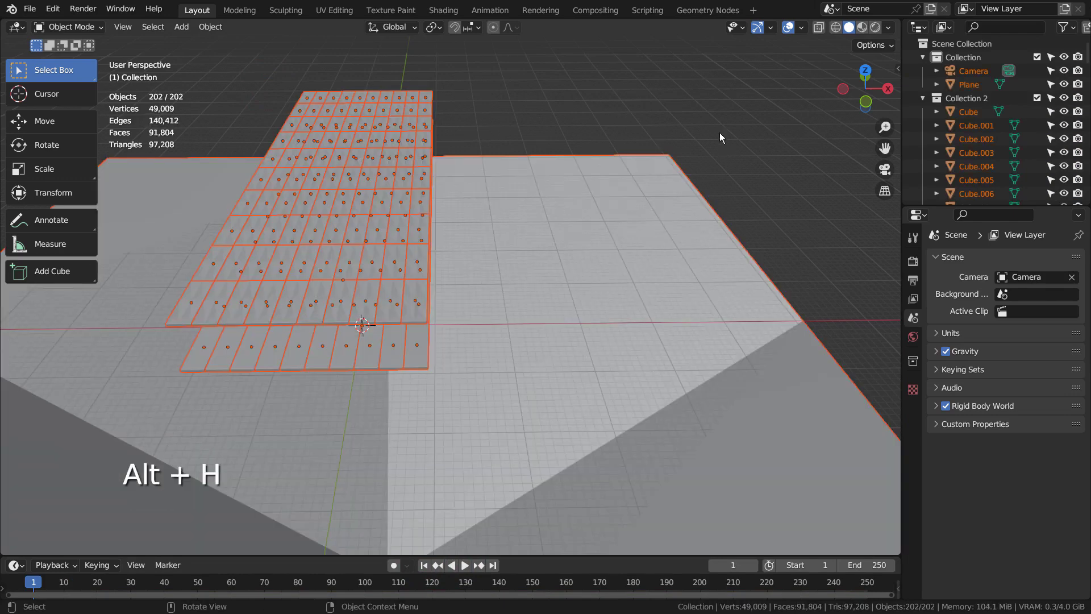
# Examine the Plane's funnel shape in wireframe and its rigid body type and collision shape.
pyautogui.moveTo(643, 231); pyautogui.dragTo(588, 152, button='middle')
pyautogui.click(604, 203)
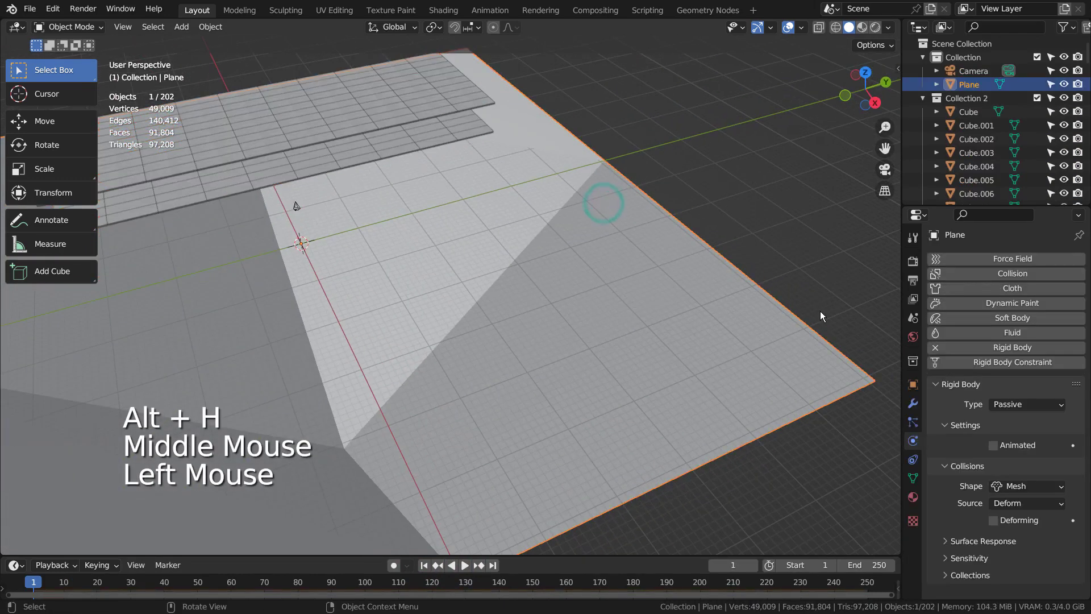
pyautogui.moveTo(818, 319); pyautogui.dragTo(708, 321, button='middle')
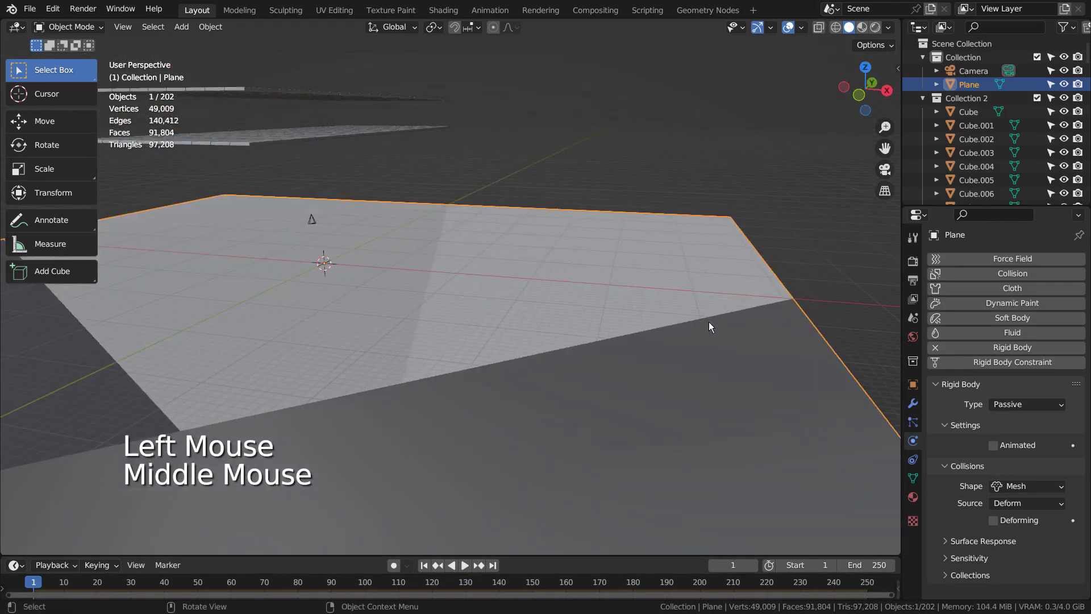
pyautogui.hotkey('shift', 'z')
pyautogui.scroll(-3, 501, 325)
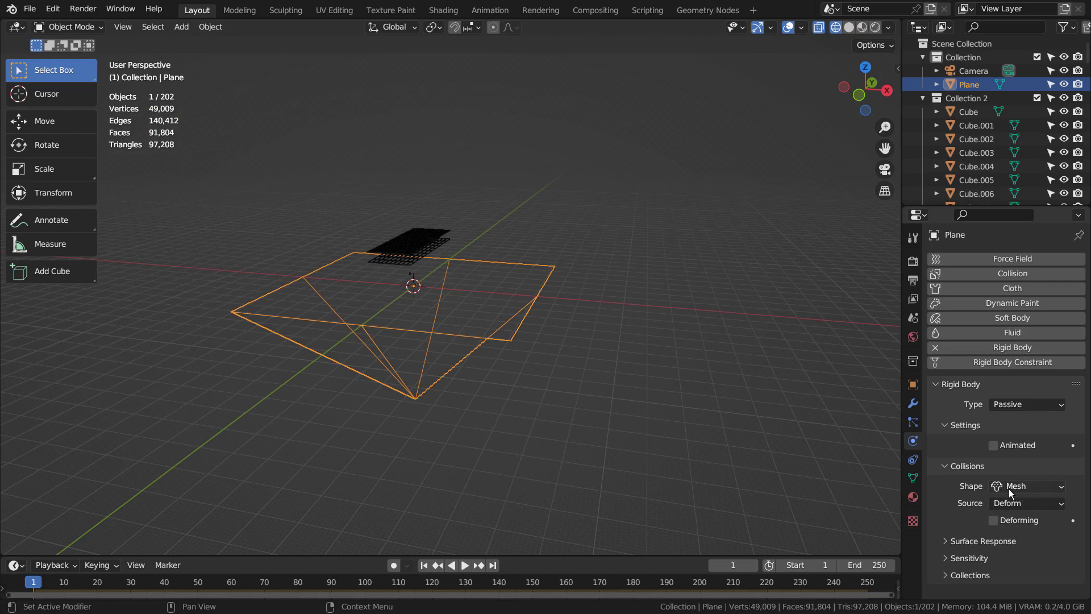
# Examine the rigid body type and collision shape of planks in the upper and lower stacks, including Cube.198 and Cube.013.
pyautogui.click(438, 234)
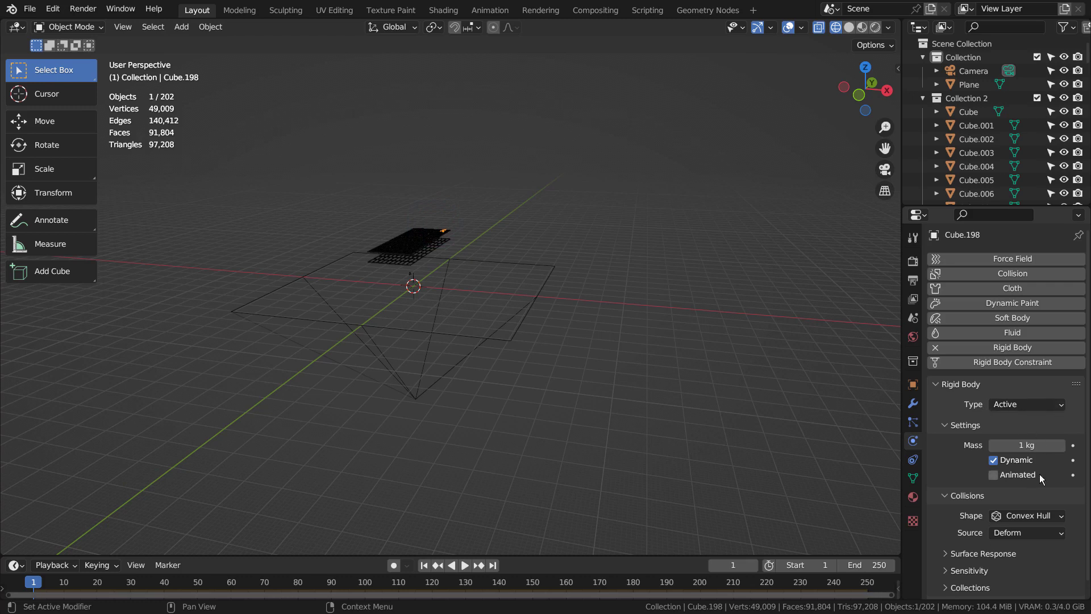
pyautogui.click(1036, 516)
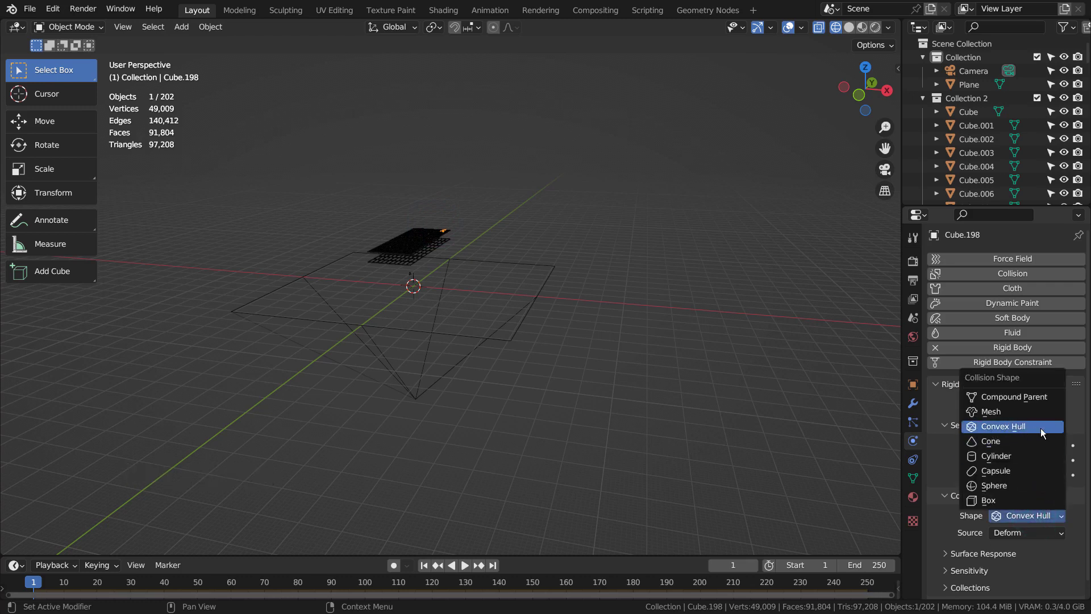
pyautogui.click(804, 437)
pyautogui.scroll(-3, 992, 518)
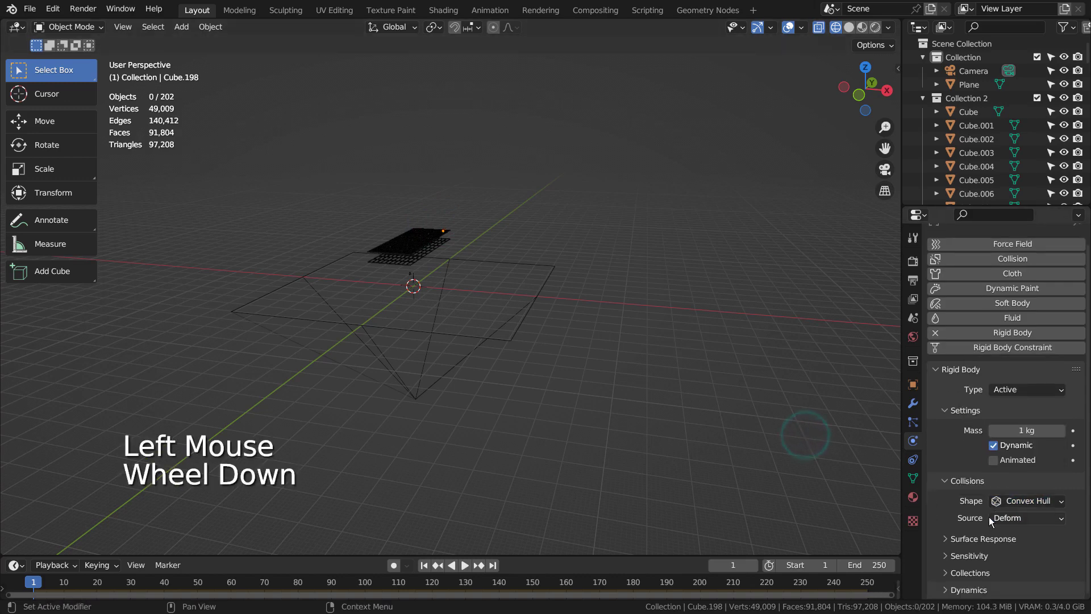
pyautogui.moveTo(432, 318); pyautogui.dragTo(466, 297, button='middle')
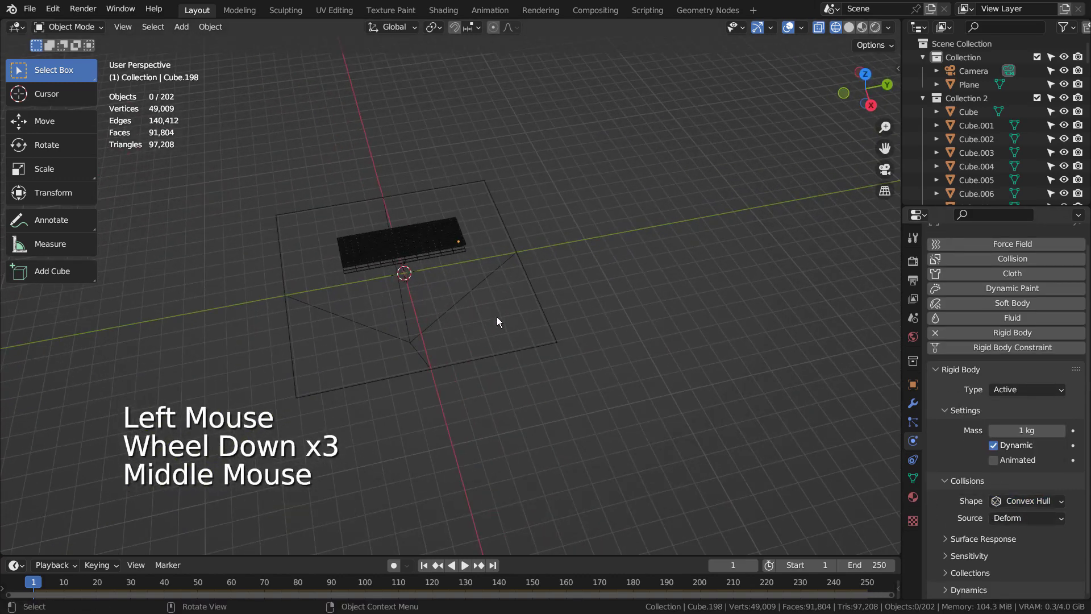
pyautogui.scroll(2, 400, 282)
pyautogui.moveTo(399, 283); pyautogui.dragTo(653, 232, button='middle')
pyautogui.click(650, 231)
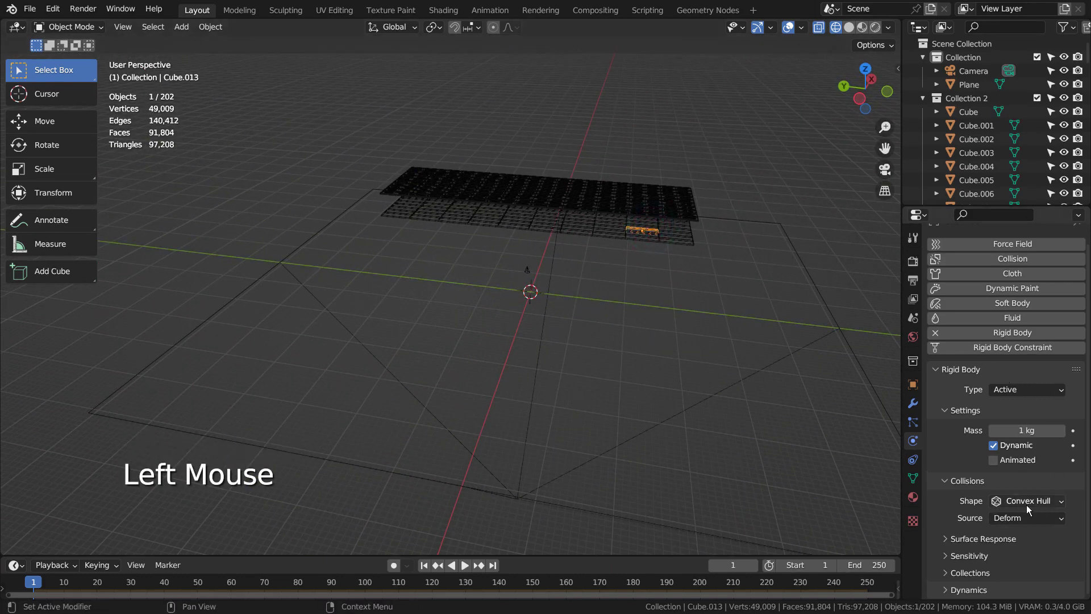
pyautogui.moveTo(625, 353); pyautogui.dragTo(477, 344, button='middle')
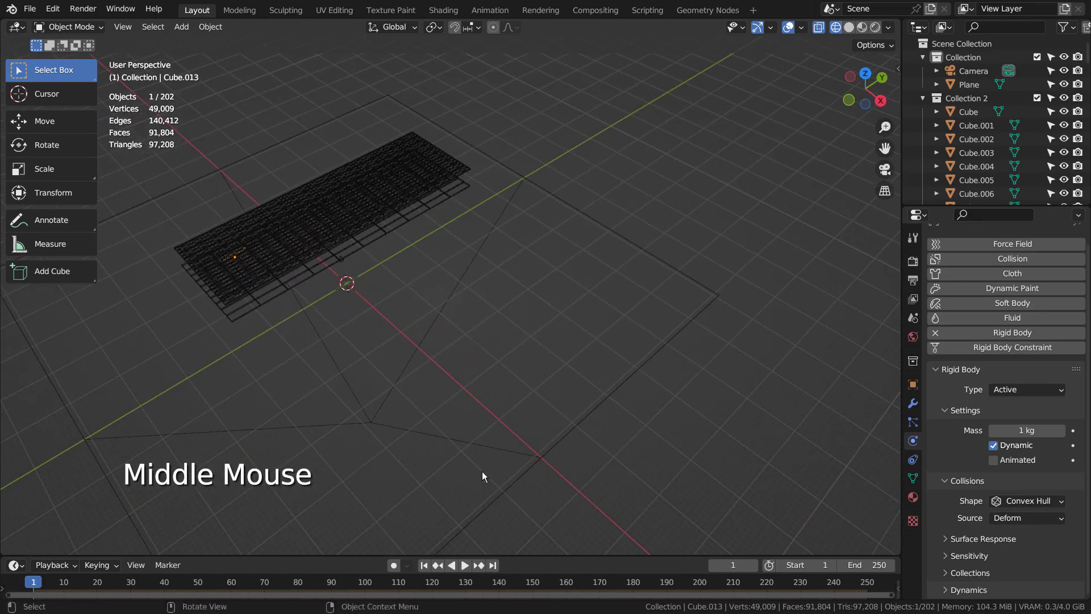
# Play the plank simulation through the camera, pause at frame 140, and view the pile in solid shading.
pyautogui.click(465, 565)
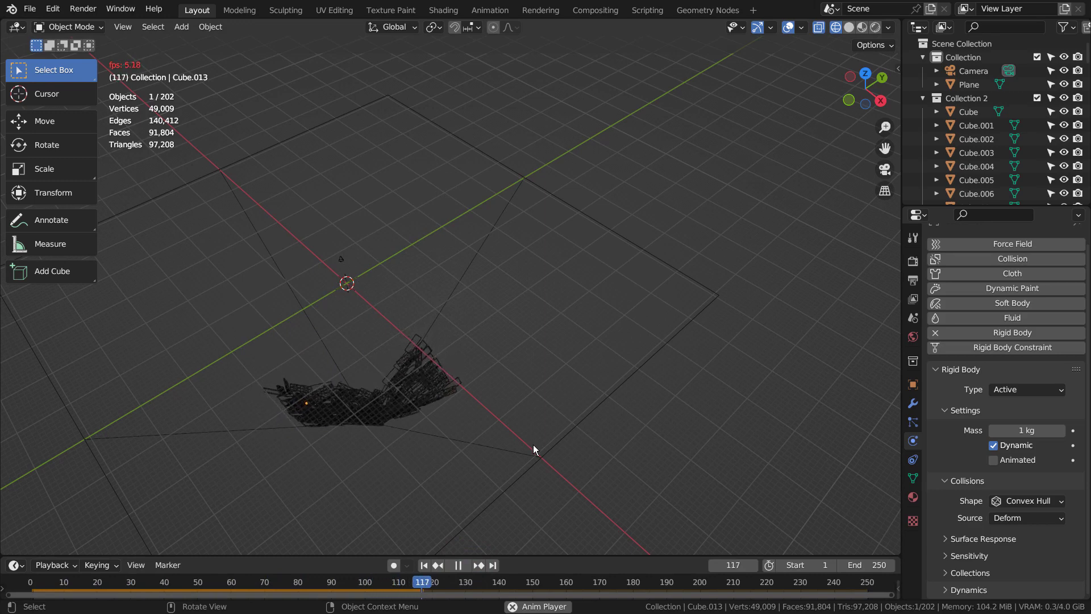
pyautogui.press('KP_0')
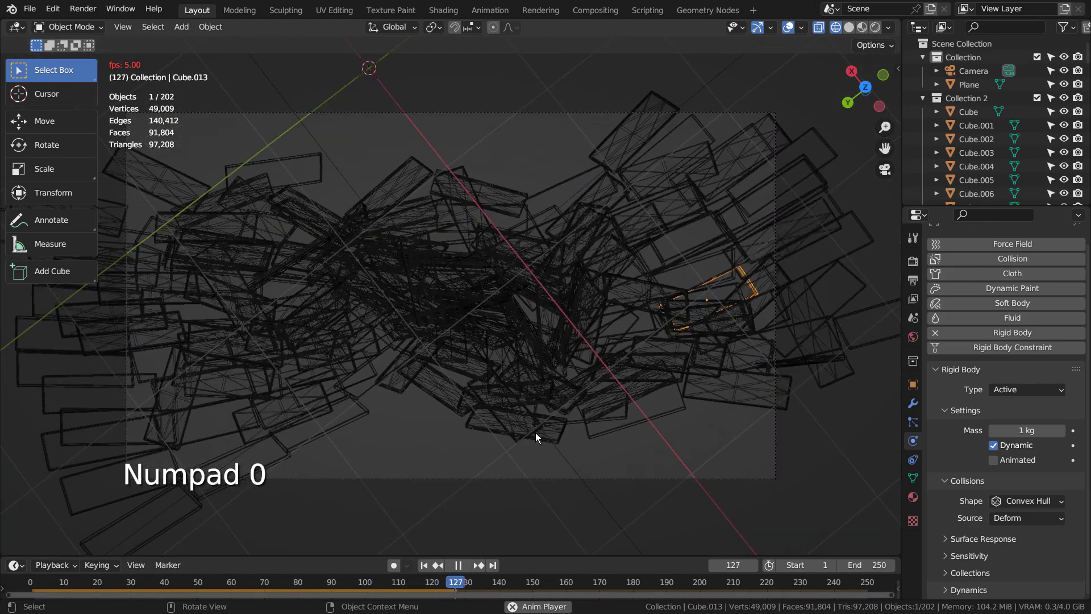
pyautogui.click(458, 565)
pyautogui.click(876, 27)
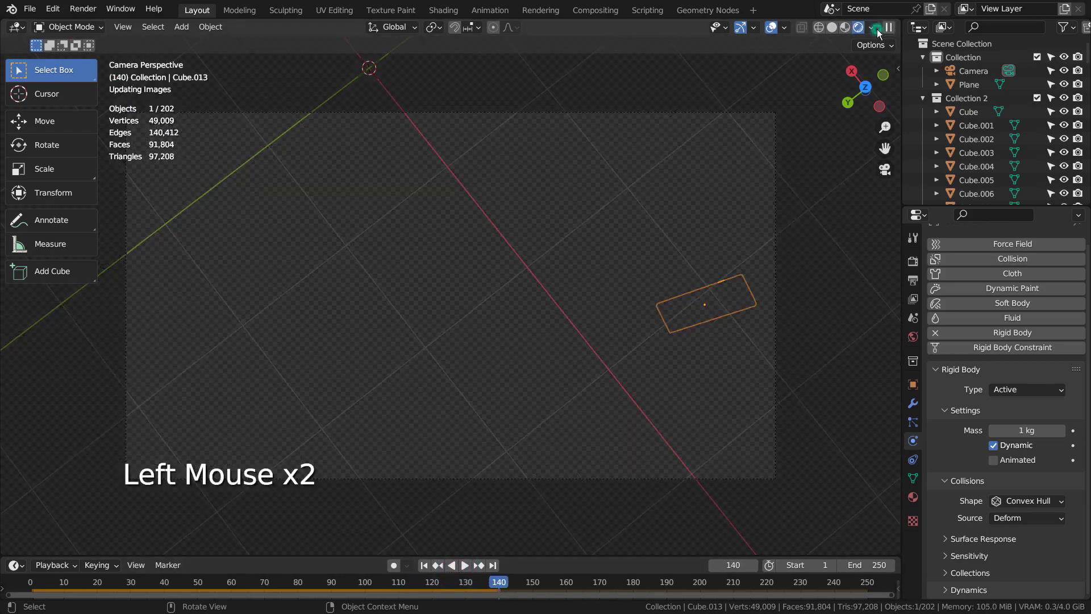
pyautogui.click(832, 27)
# Examine the world's Sky Texture background settings in an enlarged view.
pyautogui.click(914, 336)
pyautogui.hotkey('ctrl', 'space')
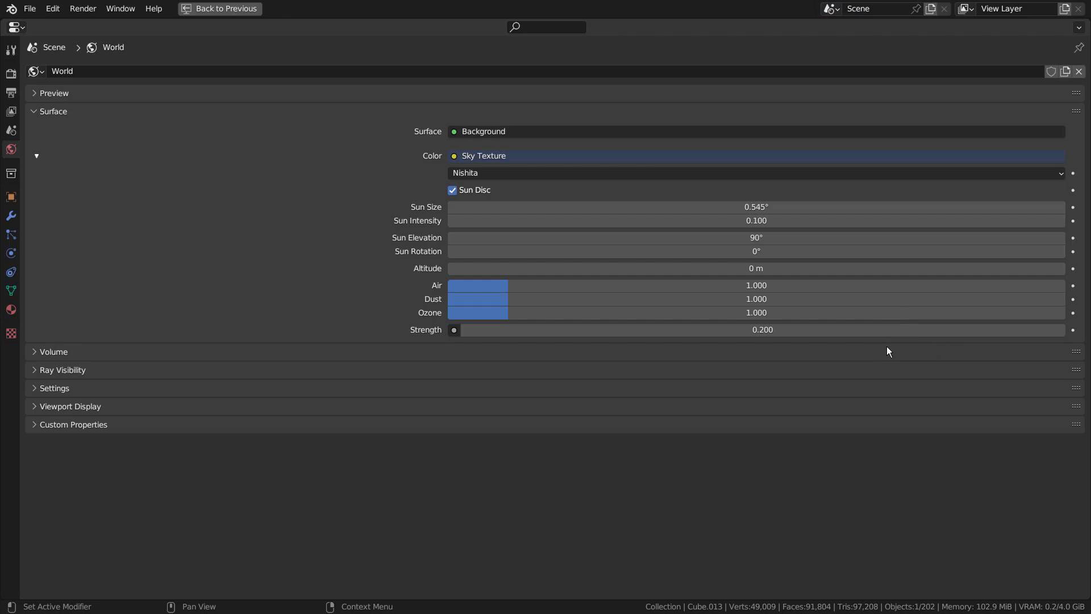
pyautogui.hotkey('ctrl', 'space')
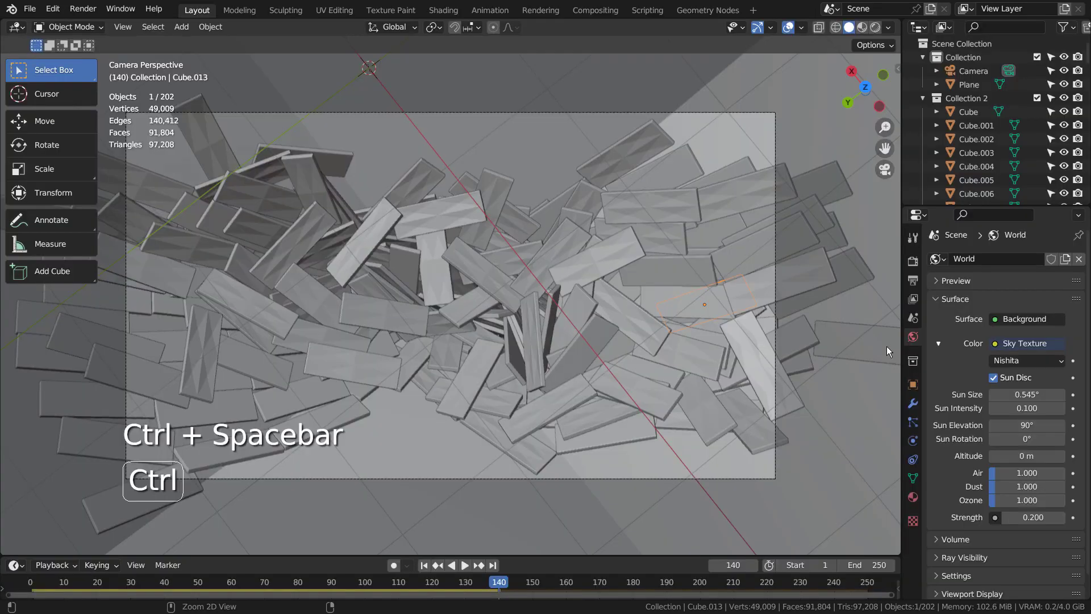
# Examine the compositing node tree with its Glare and RGB Curves nodes in an enlarged view.
pyautogui.click(610, 11)
pyautogui.hotkey('ctrl', 'space')
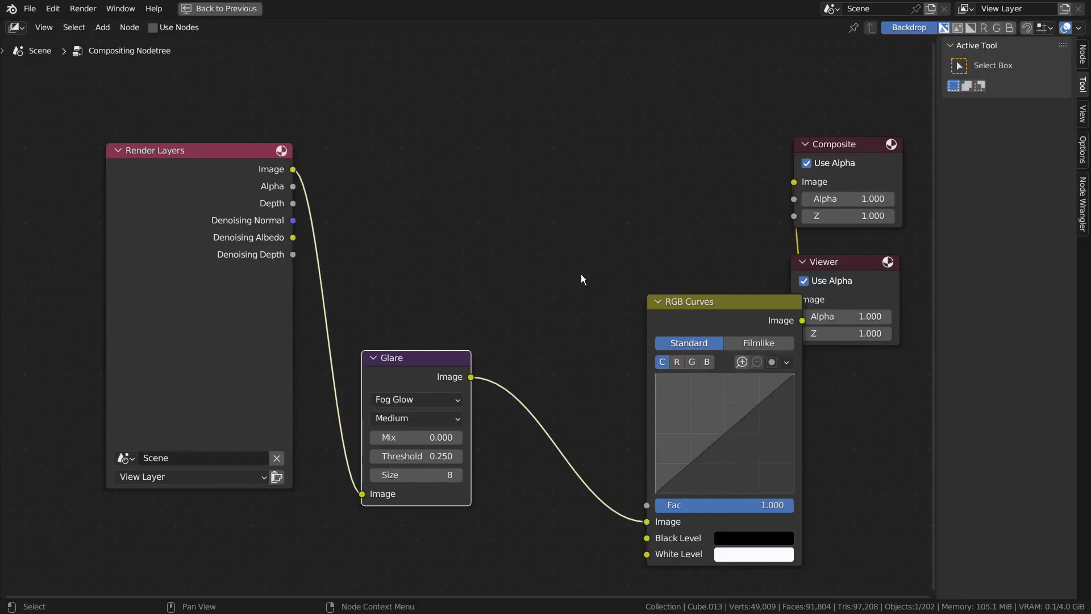
pyautogui.hotkey('ctrl', 'space')
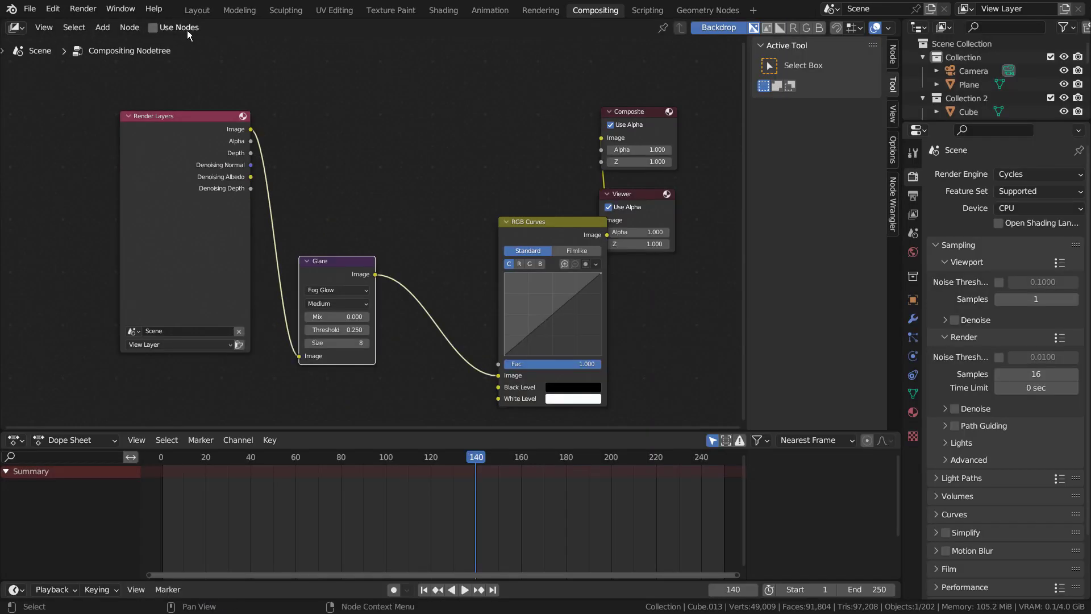
# Return to the Layout workspace and open the scene's render settings.
pyautogui.click(200, 11)
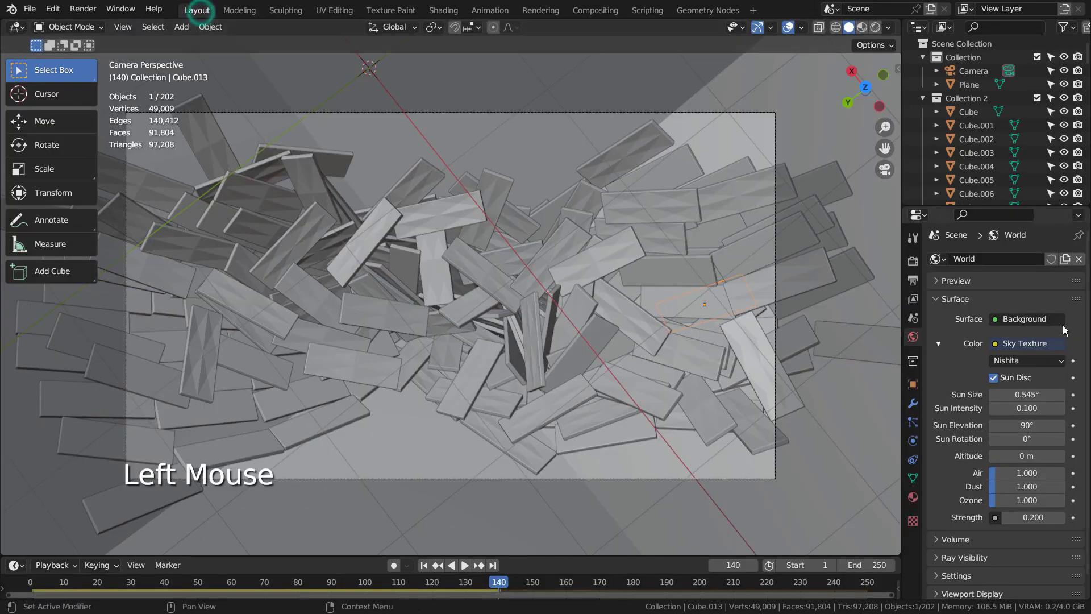
pyautogui.click(913, 260)
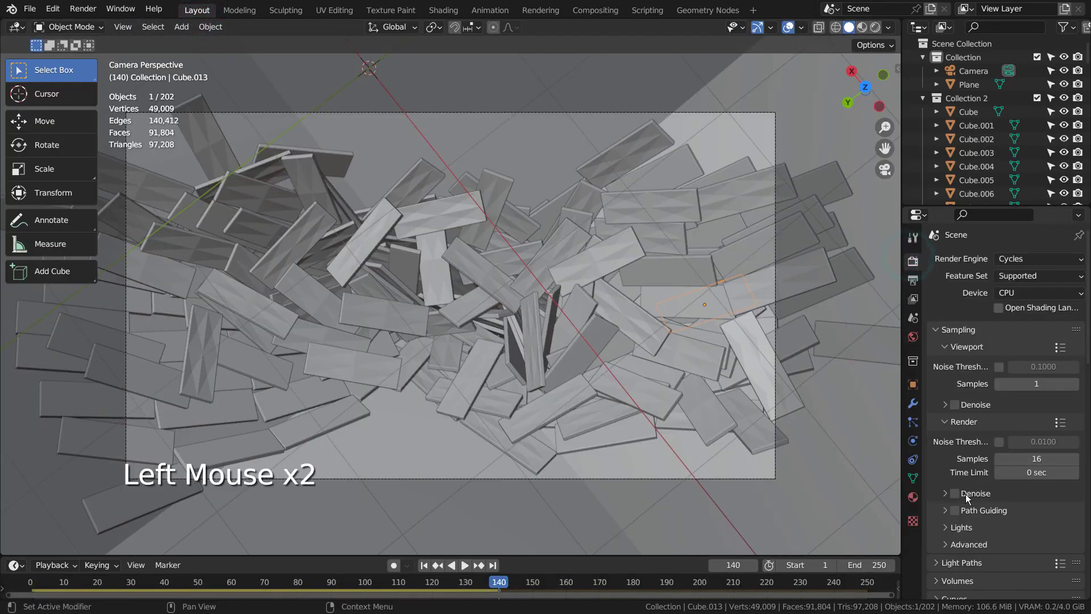